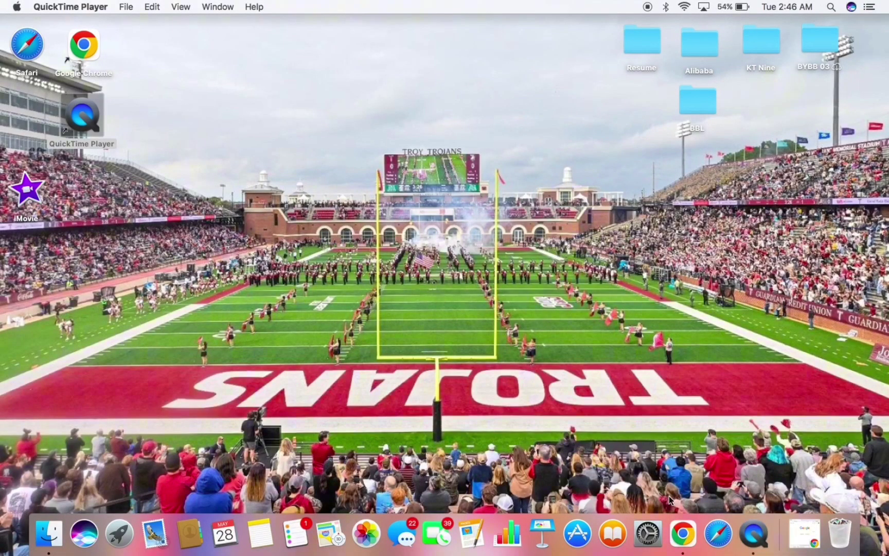
- Download the macOS ScummVM 2.8.1 disk image from scummvm.org's Downloads page in fullscreen Chrome
{"action": "left_click", "coordinate": [683, 532]}
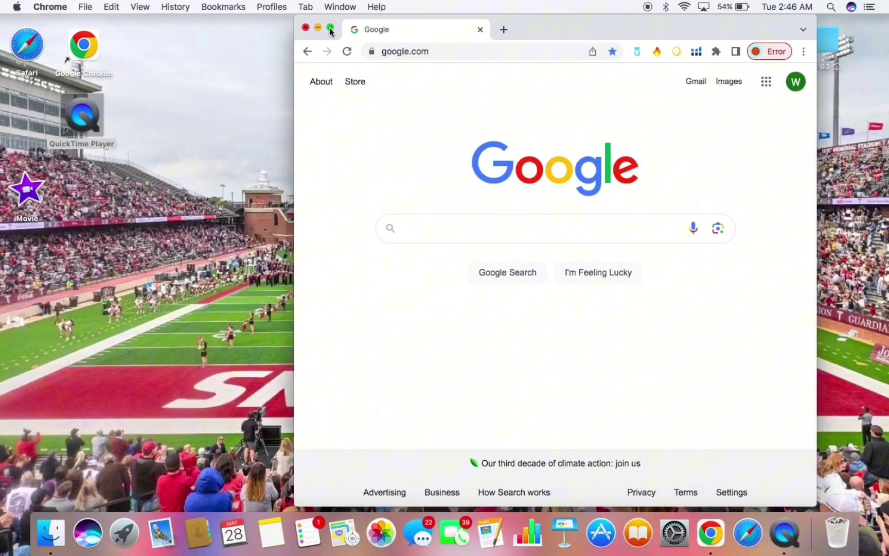
{"action": "left_click", "coordinate": [330, 28]}
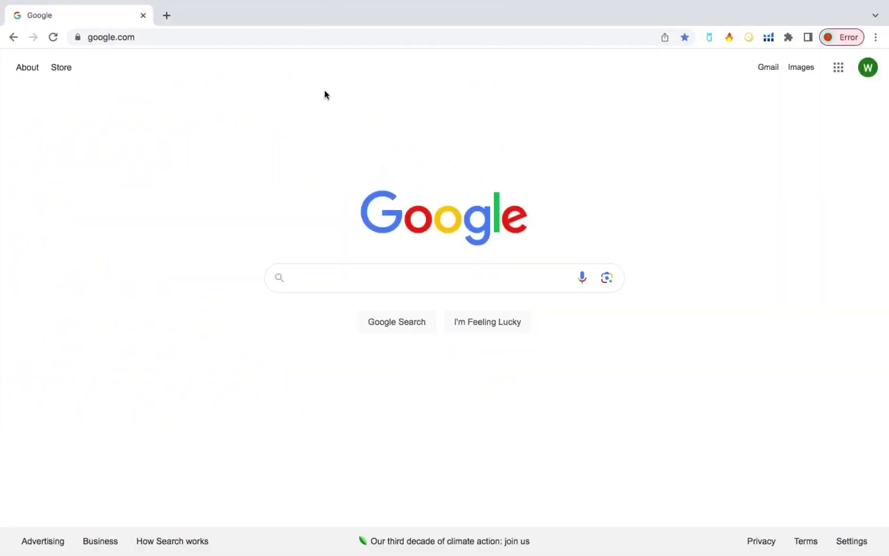
{"action": "left_click", "coordinate": [300, 37]}
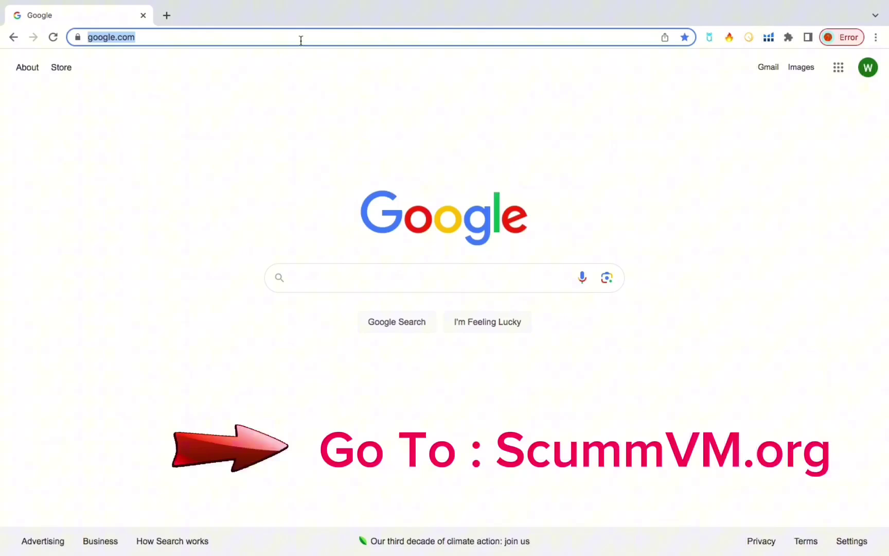
{"action": "type", "text": "scum"}
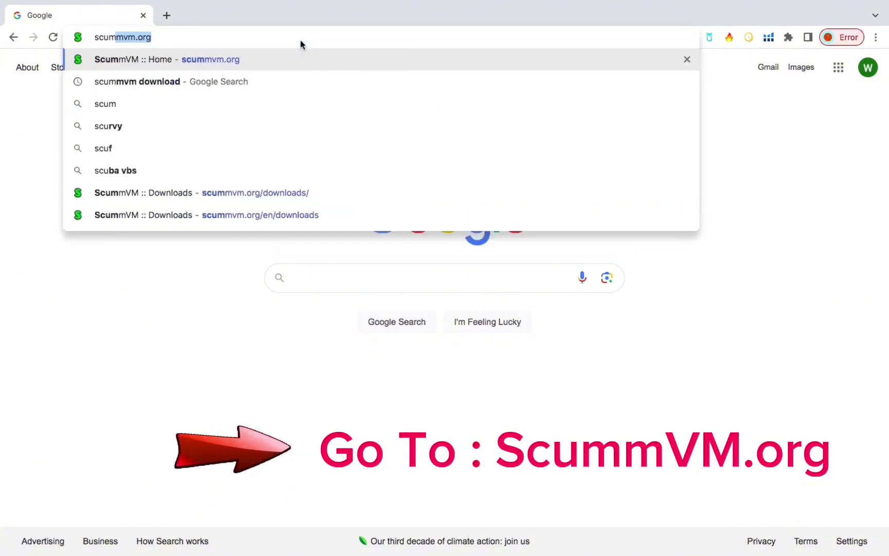
{"action": "type", "text": "mvm.or"}
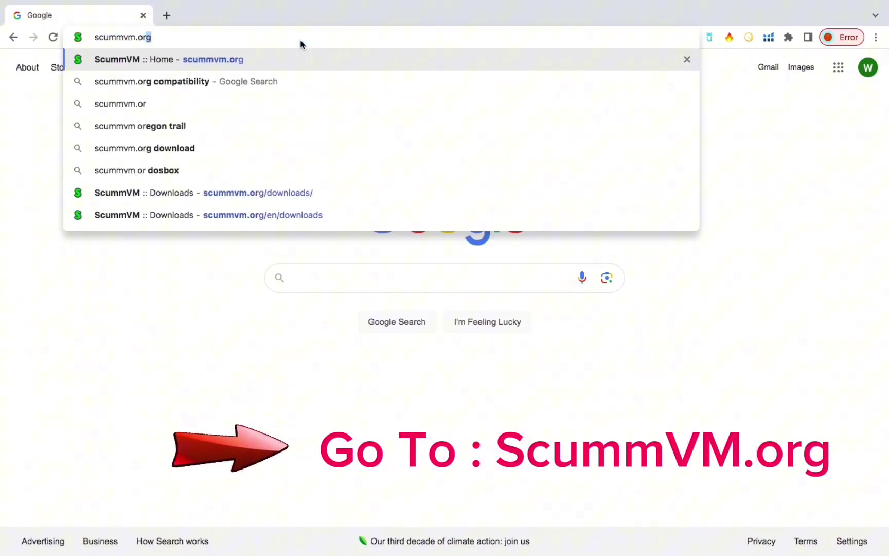
{"action": "type", "text": "g"}
{"action": "key", "text": "Return"}
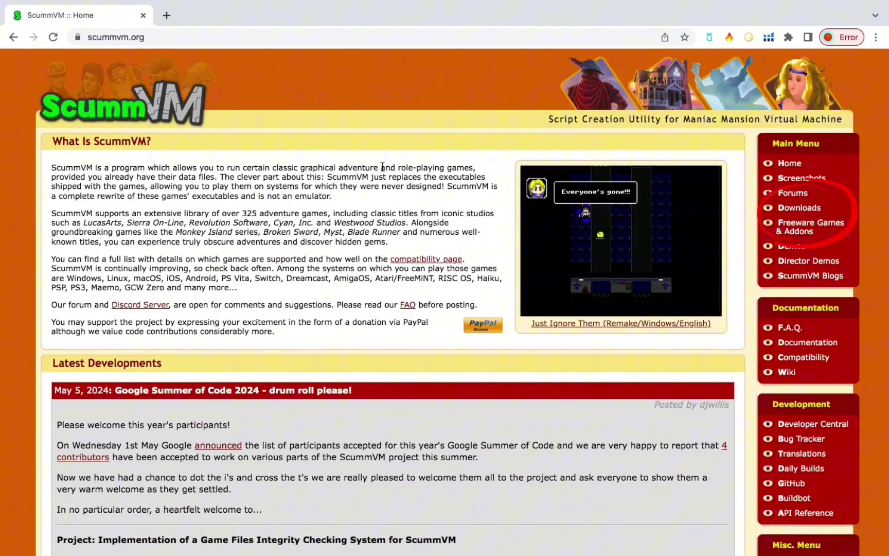
{"action": "left_click", "coordinate": [795, 208]}
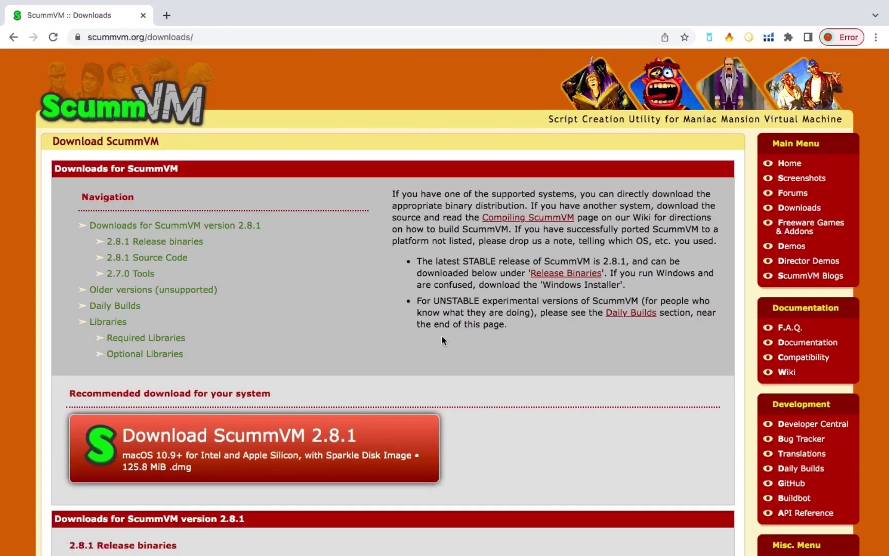
{"action": "scroll", "coordinate": [352, 329], "scroll_direction": "down", "scroll_amount": 3}
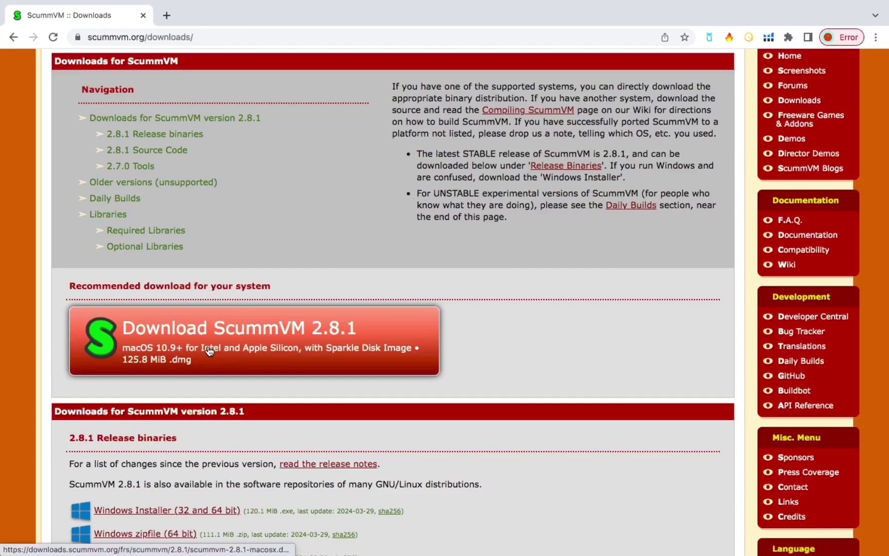
{"action": "scroll", "coordinate": [218, 382], "scroll_direction": "down", "scroll_amount": 3}
{"action": "scroll", "coordinate": [218, 382], "scroll_direction": "down", "scroll_amount": 5}
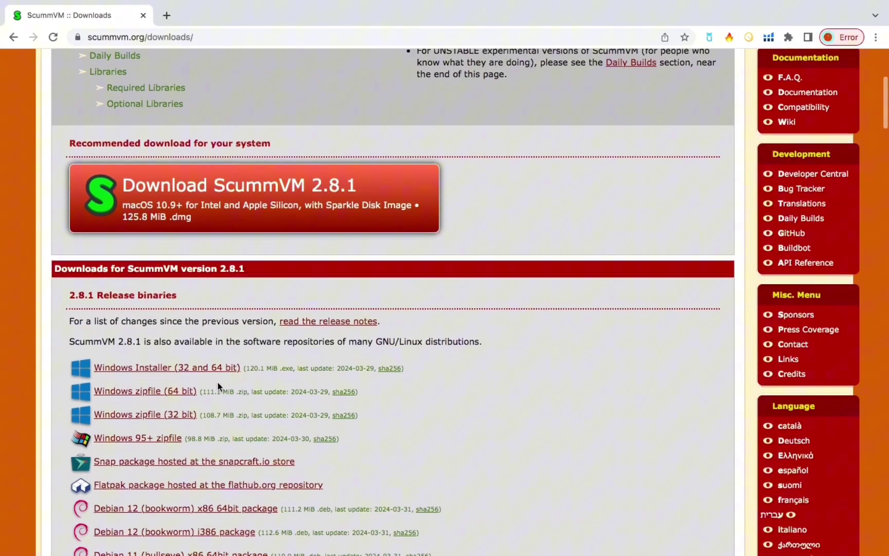
{"action": "scroll", "coordinate": [218, 382], "scroll_direction": "down", "scroll_amount": 5}
{"action": "scroll", "coordinate": [217, 383], "scroll_direction": "down", "scroll_amount": 2}
{"action": "scroll", "coordinate": [218, 382], "scroll_direction": "down", "scroll_amount": 2}
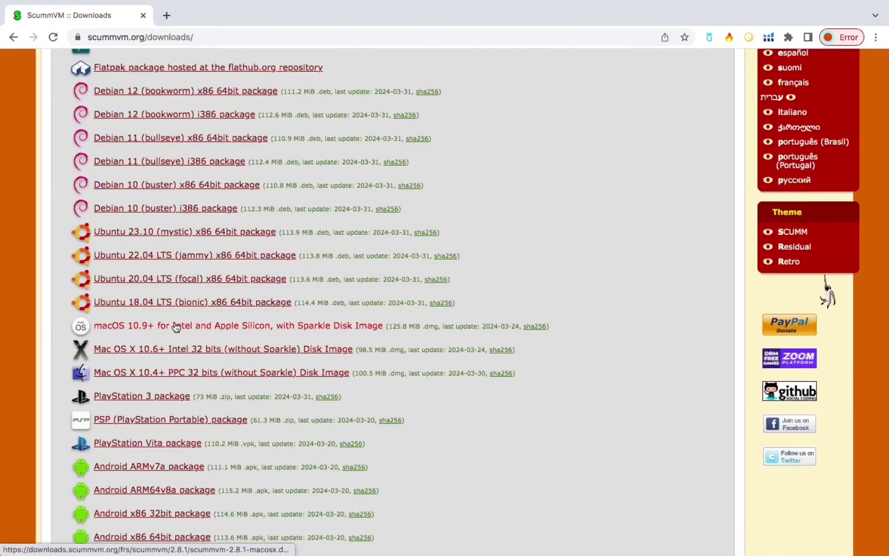
{"action": "scroll", "coordinate": [175, 325], "scroll_direction": "up", "scroll_amount": 3}
{"action": "scroll", "coordinate": [174, 324], "scroll_direction": "up", "scroll_amount": 2}
{"action": "scroll", "coordinate": [174, 324], "scroll_direction": "up", "scroll_amount": 4}
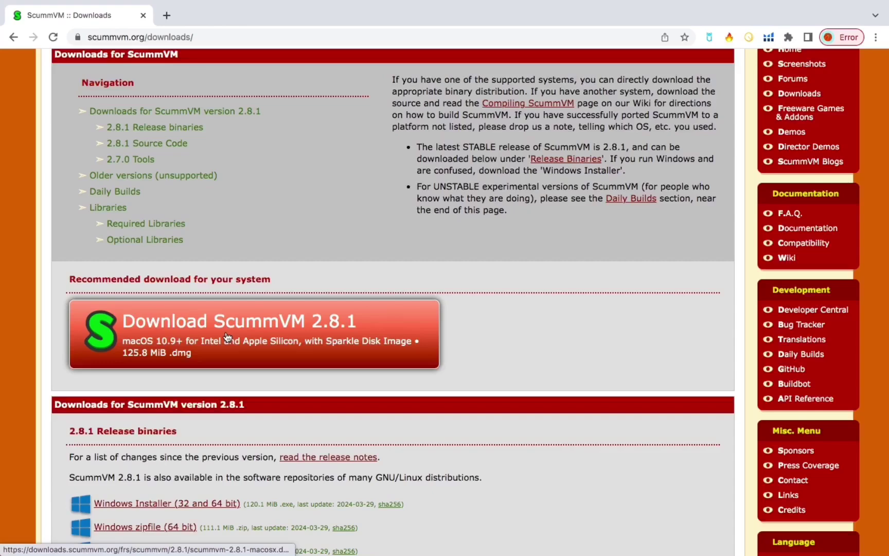
{"action": "left_click", "coordinate": [226, 337]}
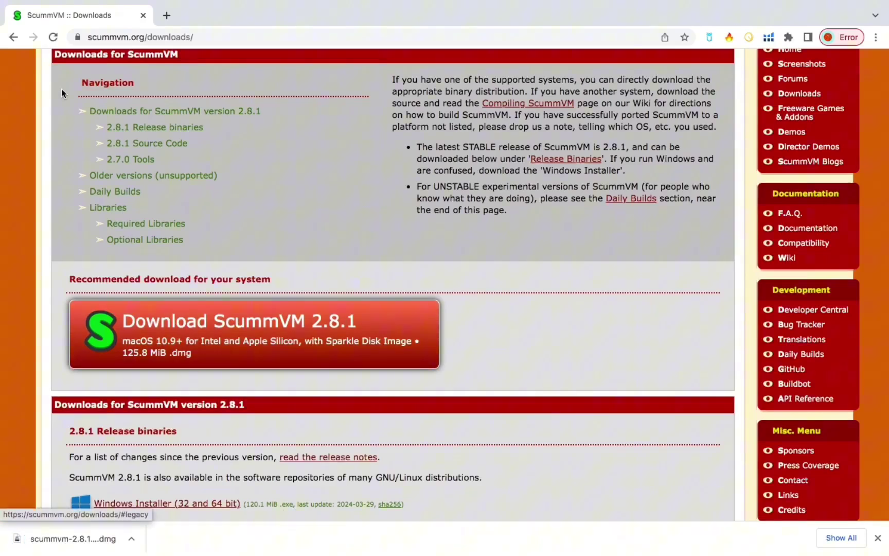
{"action": "mouse_move", "coordinate": [17, 3]}
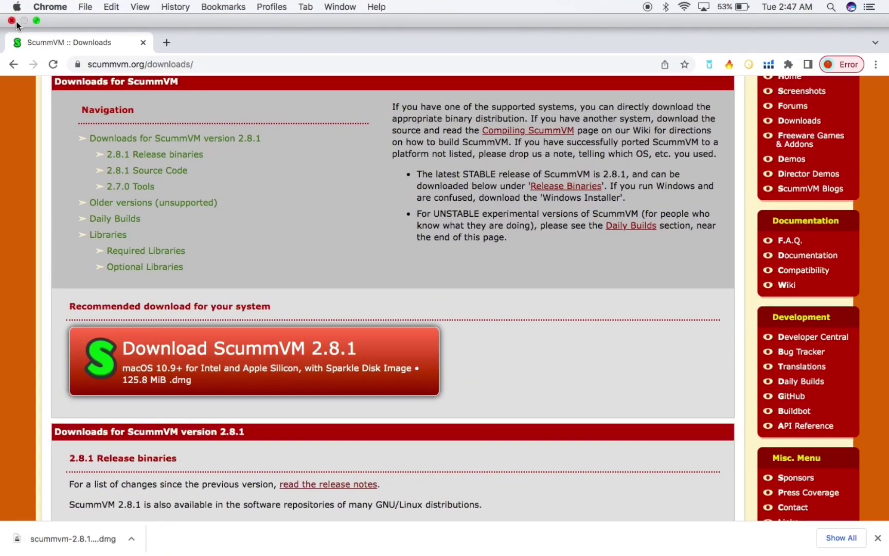
- Minimize Chrome and show the Downloads folder in Finder
{"action": "left_click", "coordinate": [37, 22]}
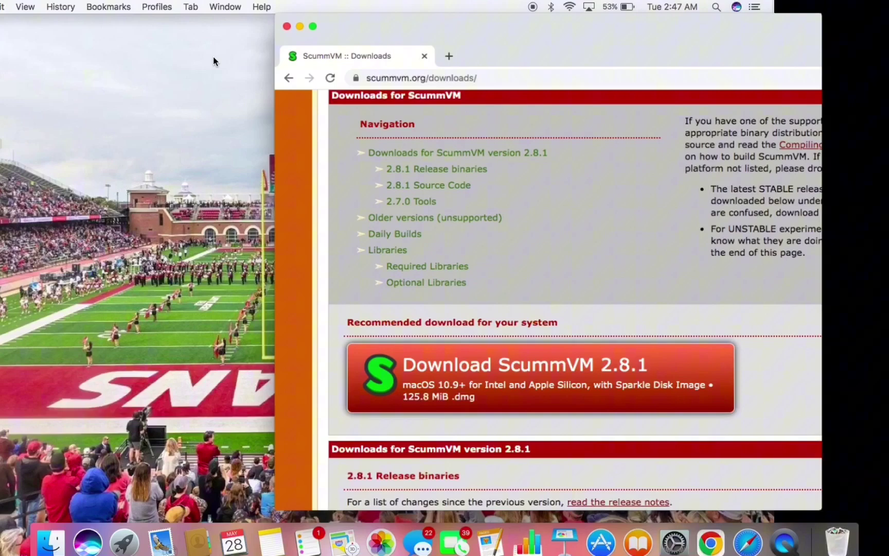
{"action": "left_click", "coordinate": [319, 29]}
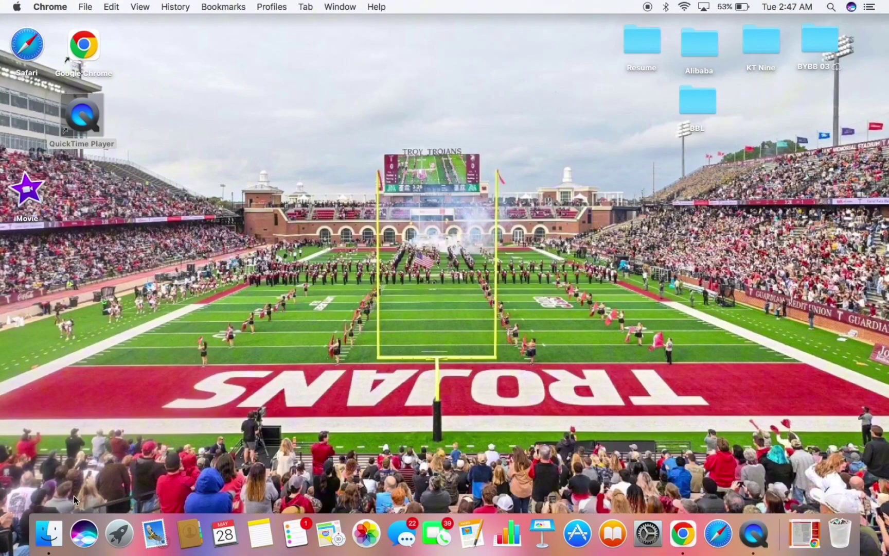
{"action": "left_click", "coordinate": [43, 541]}
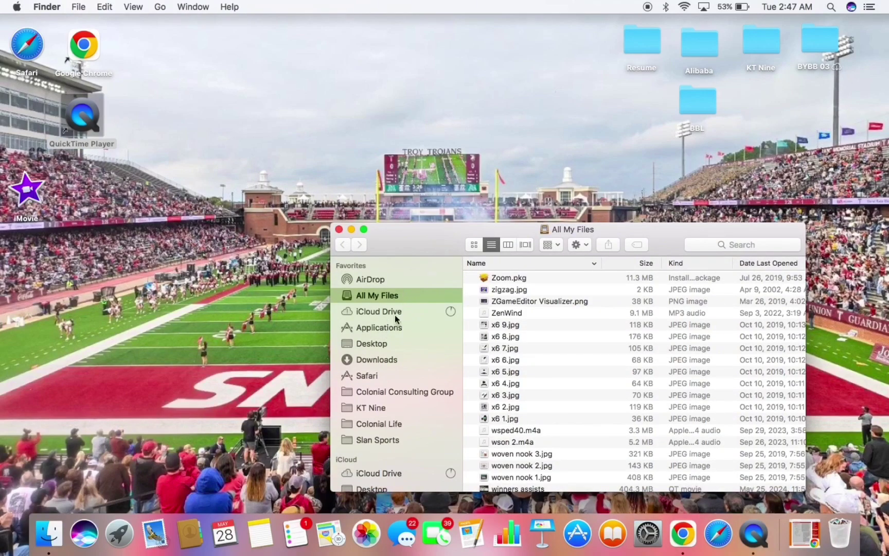
{"action": "left_click", "coordinate": [394, 360]}
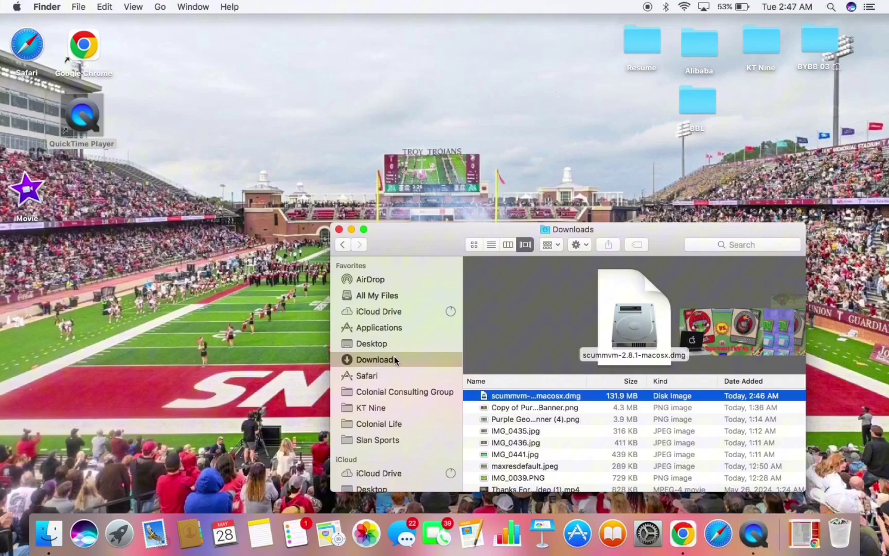
- Mount the ScummVM disk image and choose Open on the ScummVM app
{"action": "double_click", "coordinate": [533, 396]}
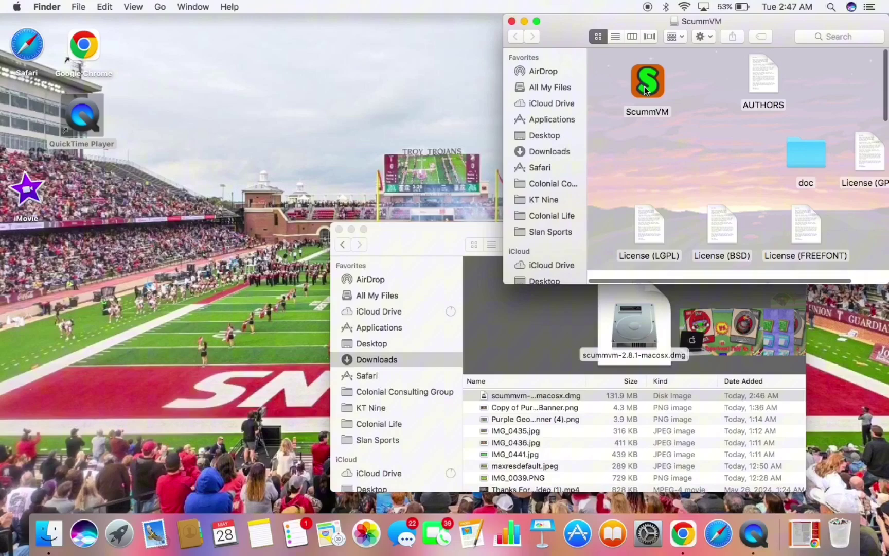
{"action": "right_click", "coordinate": [644, 86]}
{"action": "left_click", "coordinate": [661, 93]}
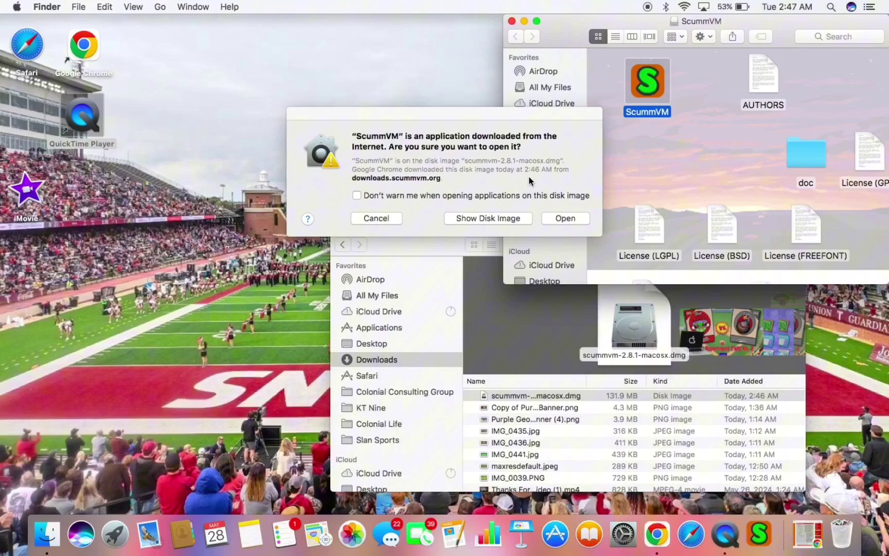
- Confirm opening ScummVM, copy the app to the desktop, and close the disk image and Downloads windows
{"action": "left_click", "coordinate": [559, 219]}
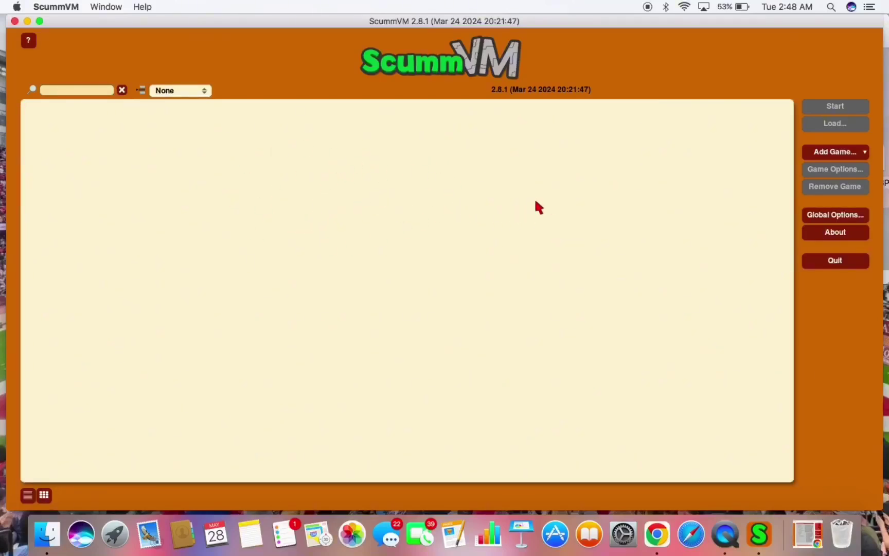
{"action": "left_click", "coordinate": [26, 21]}
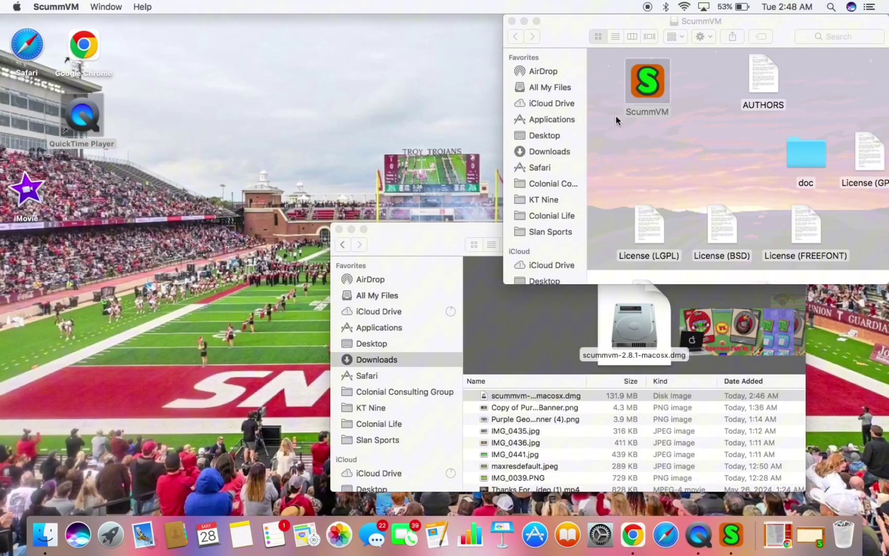
{"action": "mouse_move", "coordinate": [648, 87]}
{"action": "left_mouse_down"}
{"action": "mouse_move", "coordinate": [119, 164]}
{"action": "mouse_move", "coordinate": [88, 195]}
{"action": "left_mouse_up"}
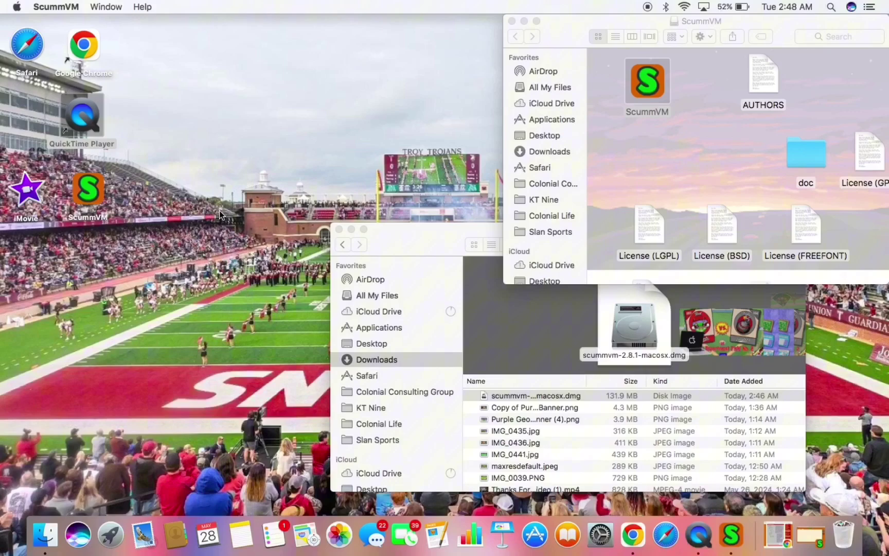
{"action": "left_click", "coordinate": [512, 22]}
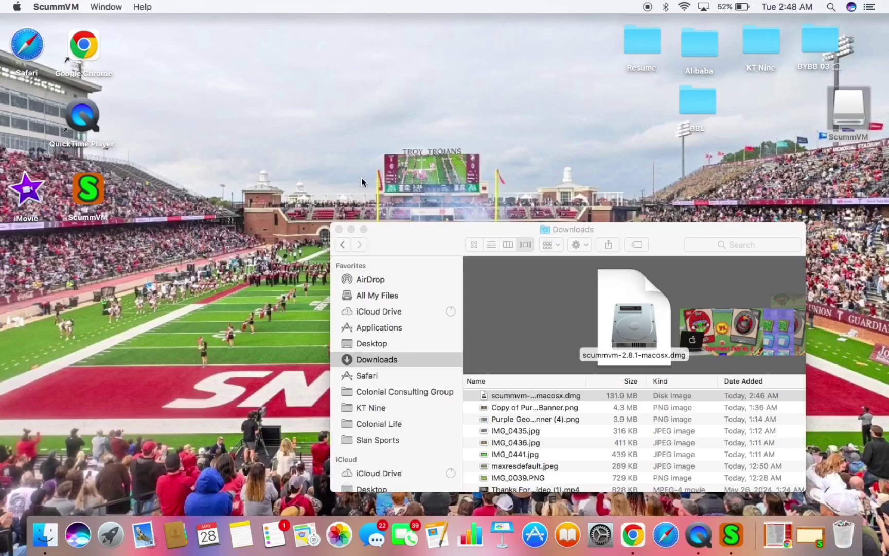
{"action": "left_click", "coordinate": [352, 230]}
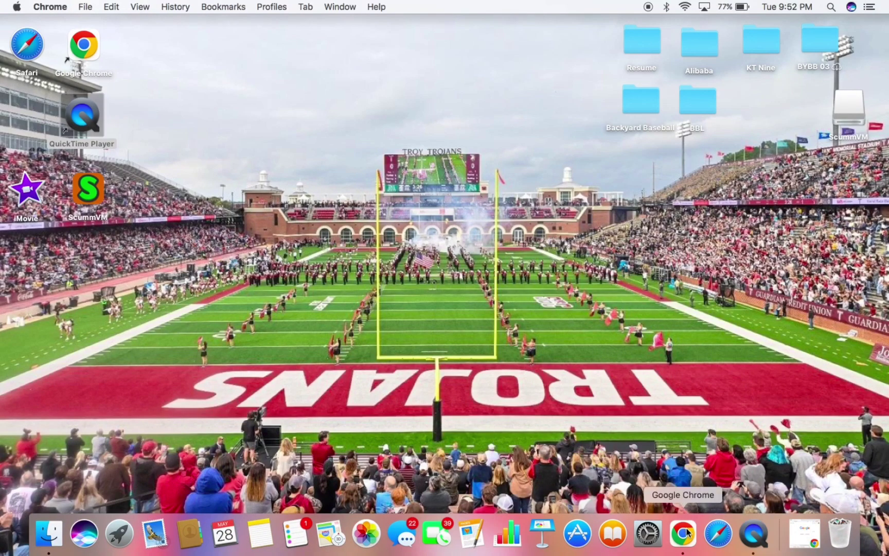
- Go to myabandonware.com in fullscreen Chrome
{"action": "left_click", "coordinate": [683, 534]}
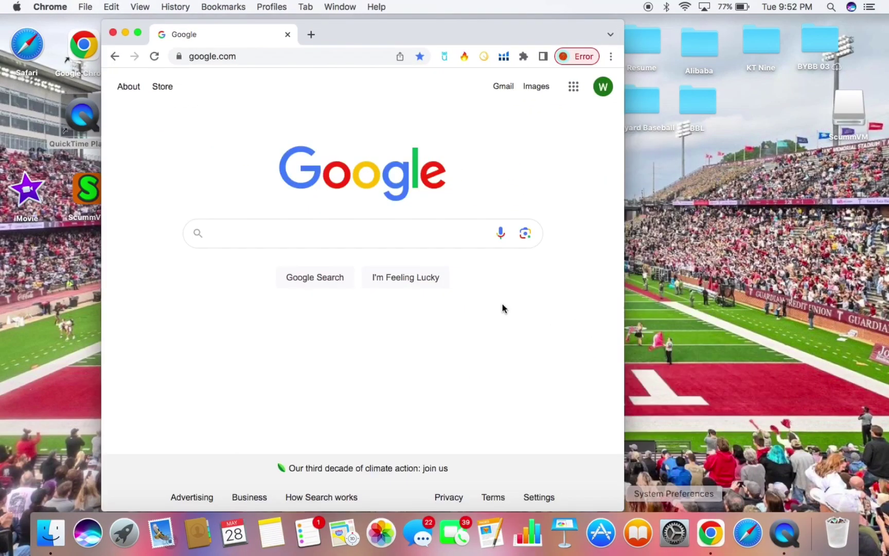
{"action": "left_click", "coordinate": [139, 33]}
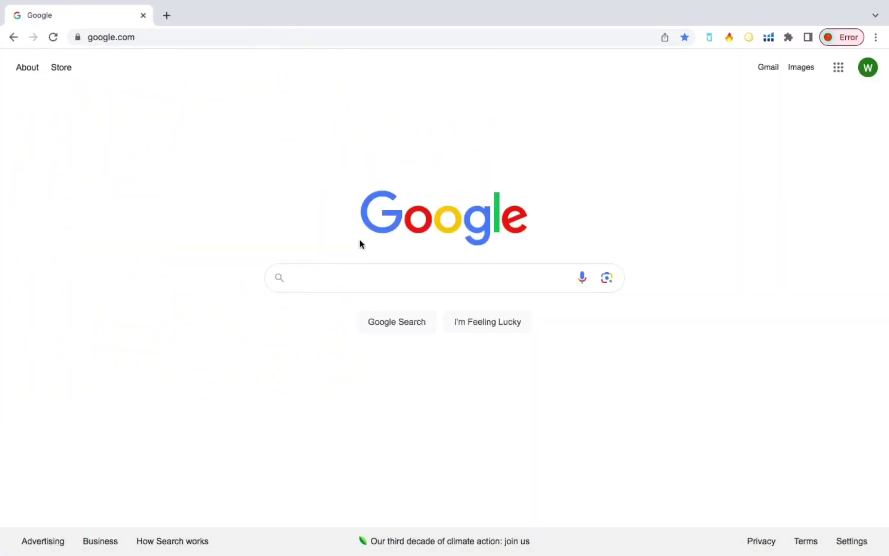
{"action": "left_click", "coordinate": [296, 37]}
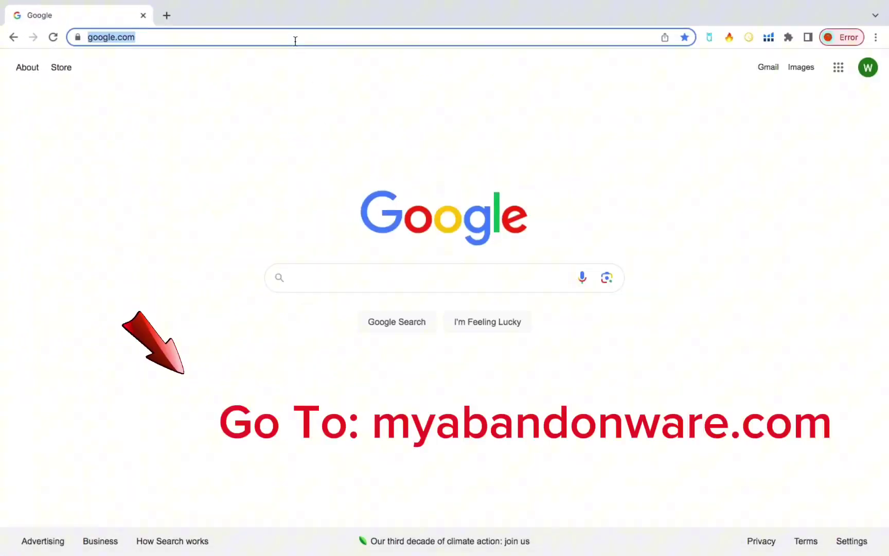
{"action": "type", "text": "myab"}
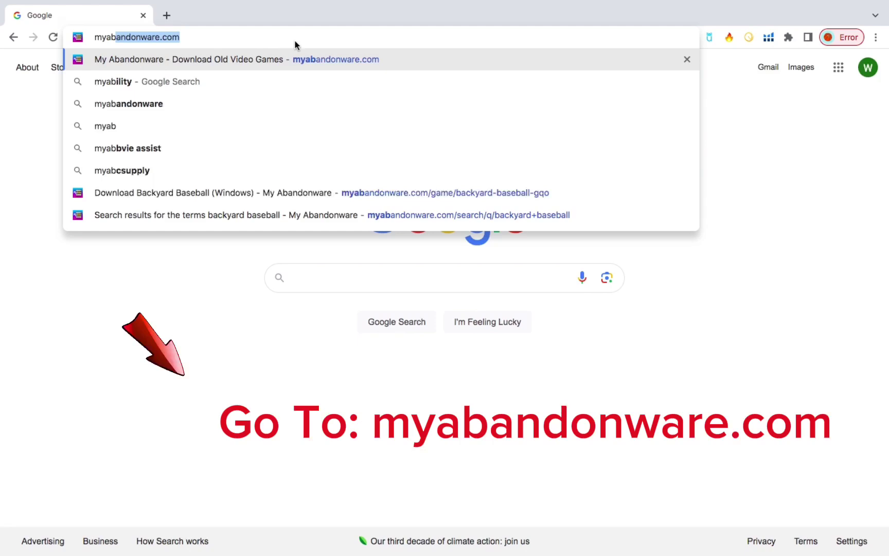
{"action": "type", "text": "and"}
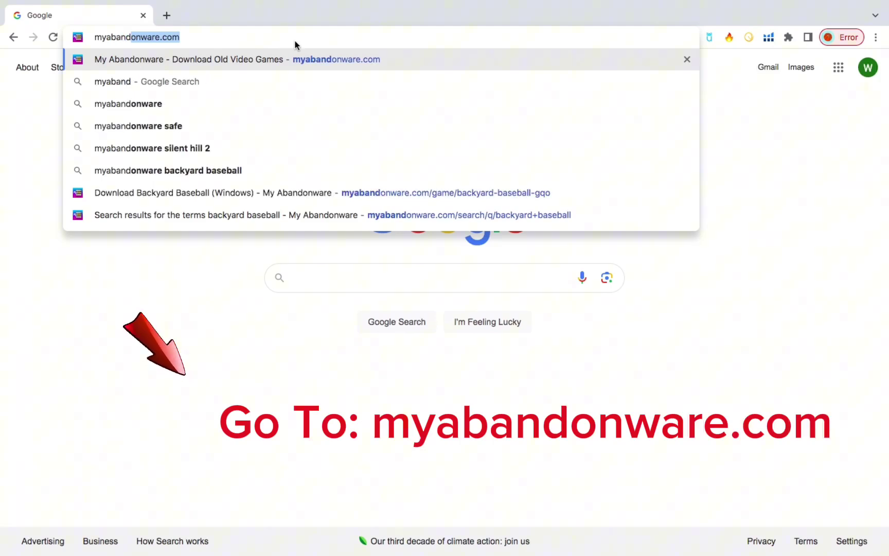
{"action": "type", "text": "onware.com"}
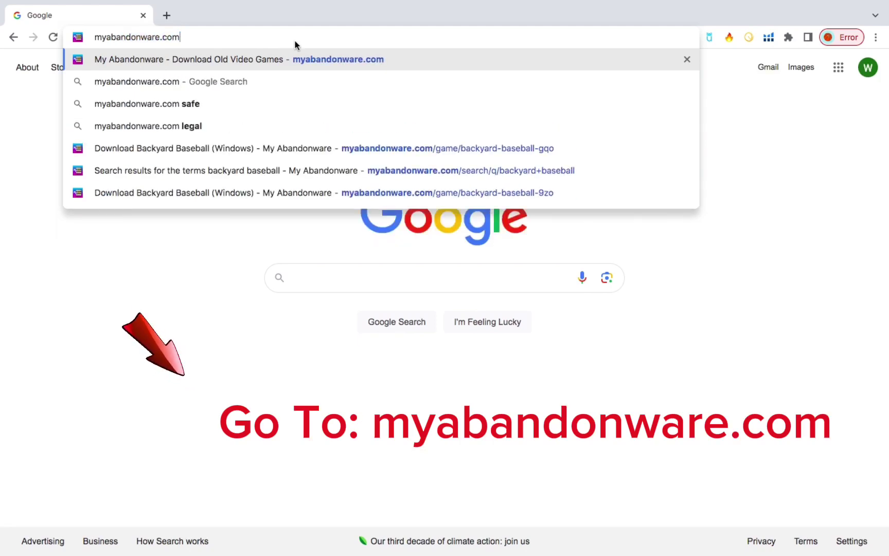
{"action": "key", "text": "Return"}
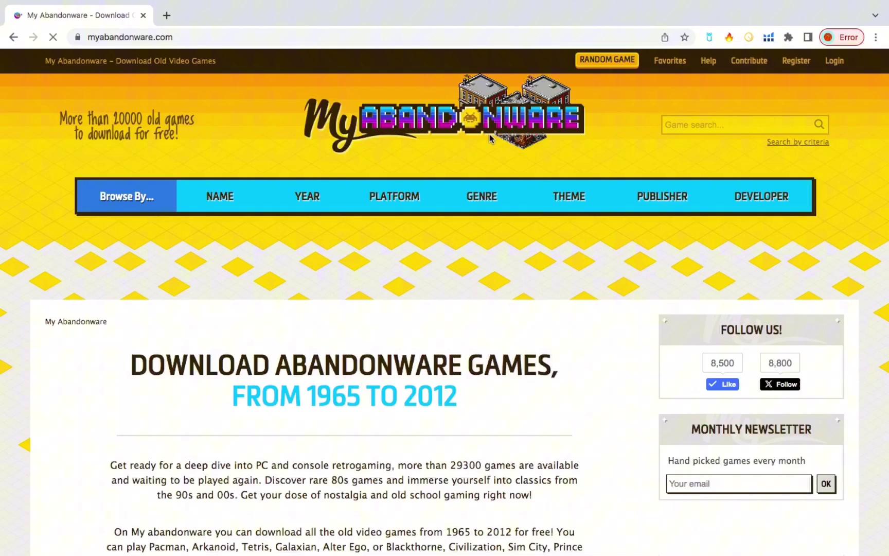
- Search 'backyard football' and download the 1999 Windows ISO version
{"action": "left_click", "coordinate": [688, 127]}
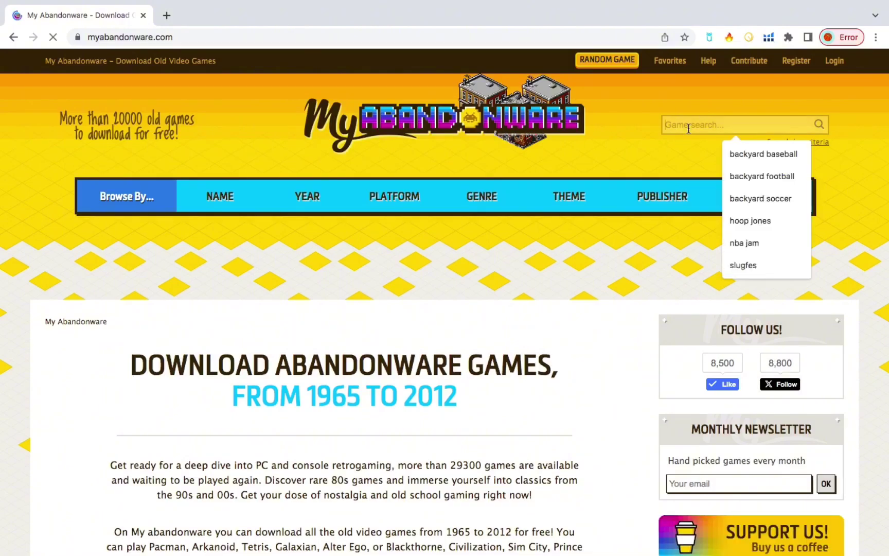
{"action": "type", "text": "backy"}
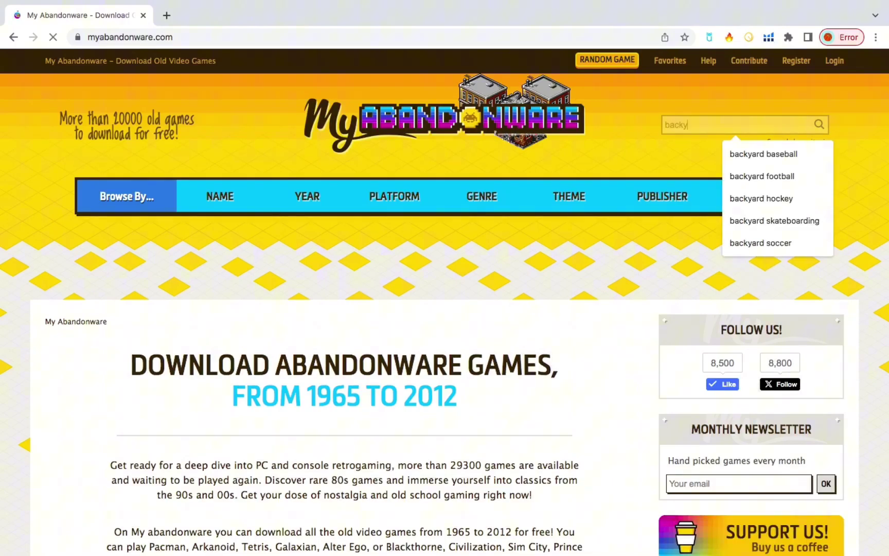
{"action": "type", "text": "ard foo"}
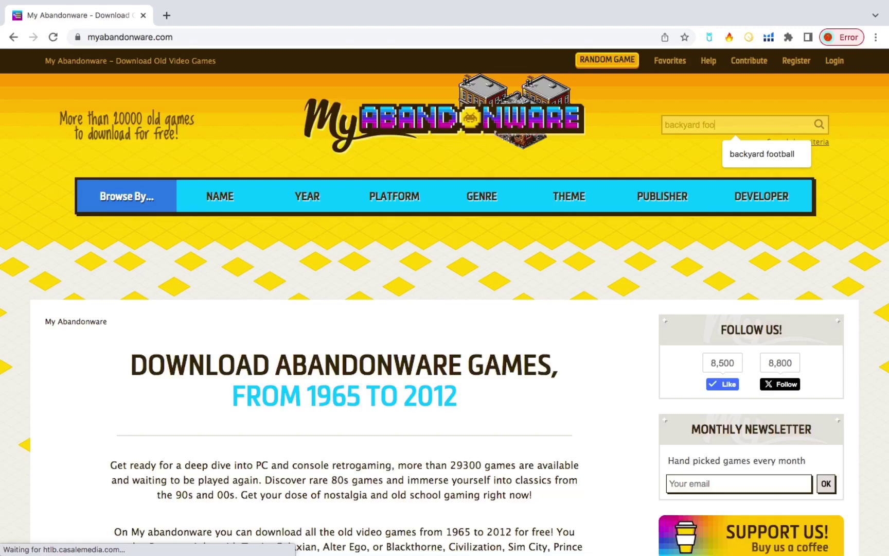
{"action": "type", "text": "ball"}
{"action": "key", "text": "Return"}
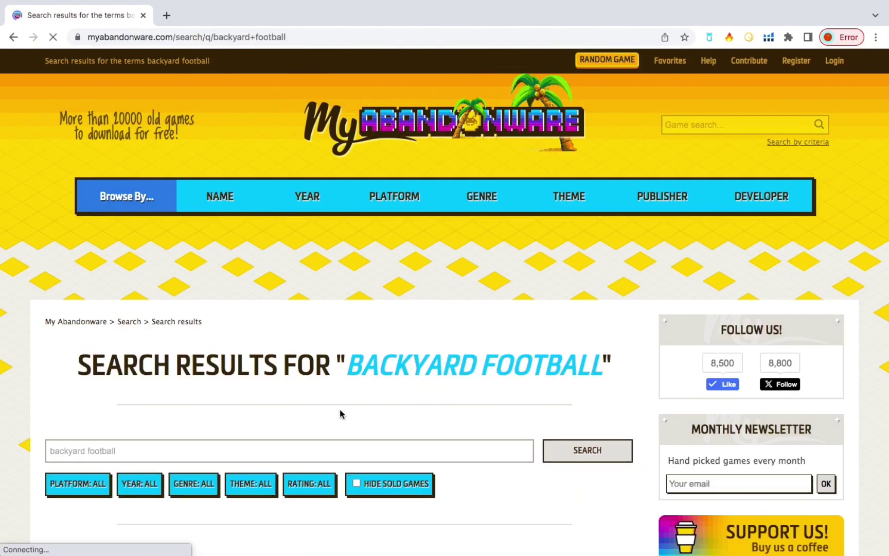
{"action": "scroll", "coordinate": [339, 408], "scroll_direction": "down", "scroll_amount": 4}
{"action": "scroll", "coordinate": [326, 445], "scroll_direction": "down", "scroll_amount": 1}
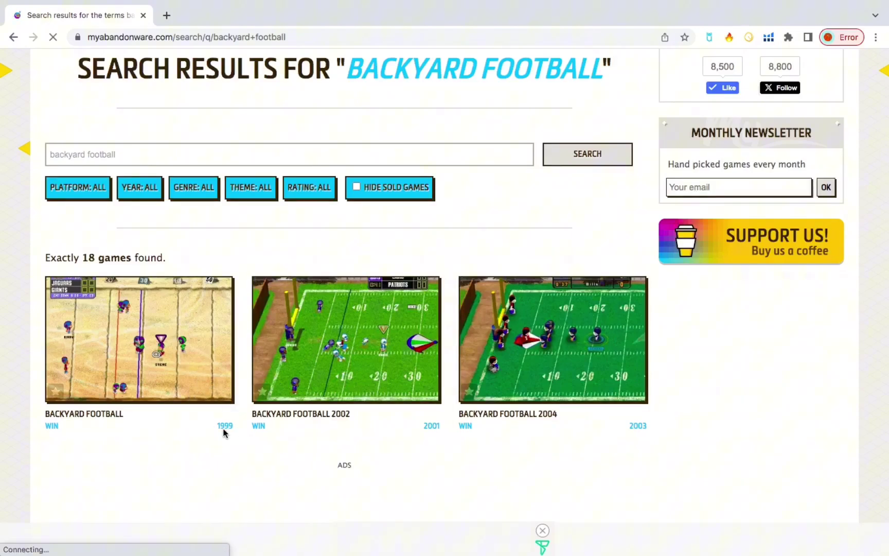
{"action": "left_click", "coordinate": [157, 361]}
{"action": "scroll", "coordinate": [274, 395], "scroll_direction": "down", "scroll_amount": 3}
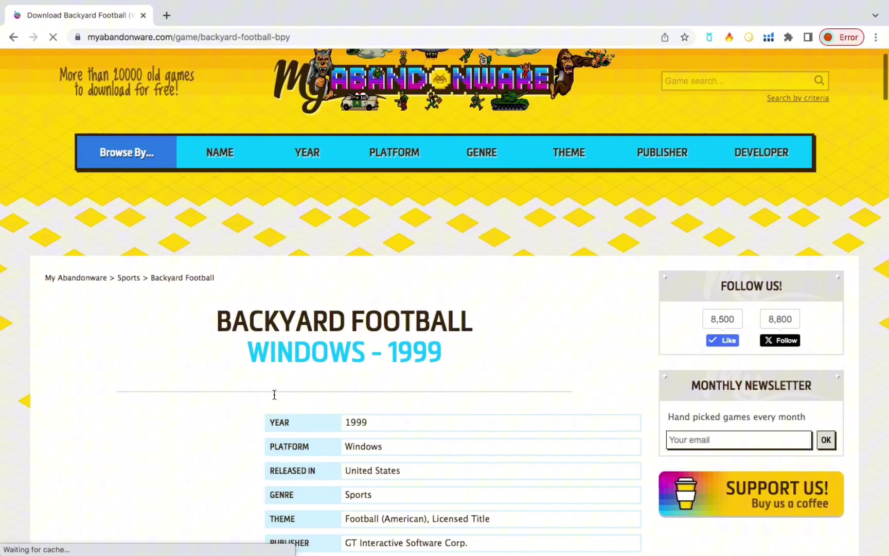
{"action": "scroll", "coordinate": [275, 395], "scroll_direction": "down", "scroll_amount": 3}
{"action": "scroll", "coordinate": [275, 394], "scroll_direction": "down", "scroll_amount": 3}
{"action": "scroll", "coordinate": [275, 395], "scroll_direction": "down", "scroll_amount": 2}
{"action": "scroll", "coordinate": [274, 395], "scroll_direction": "down", "scroll_amount": 3}
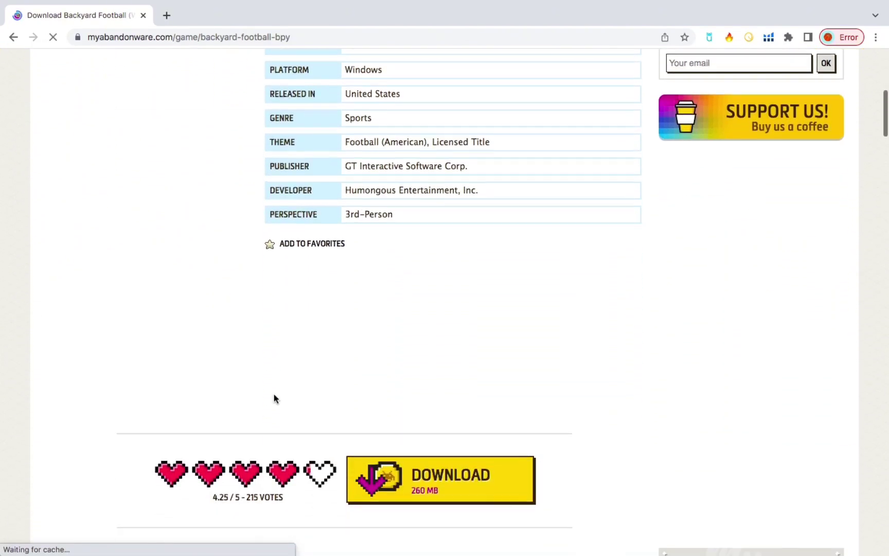
{"action": "scroll", "coordinate": [274, 395], "scroll_direction": "down", "scroll_amount": 2}
{"action": "scroll", "coordinate": [275, 395], "scroll_direction": "down", "scroll_amount": 1}
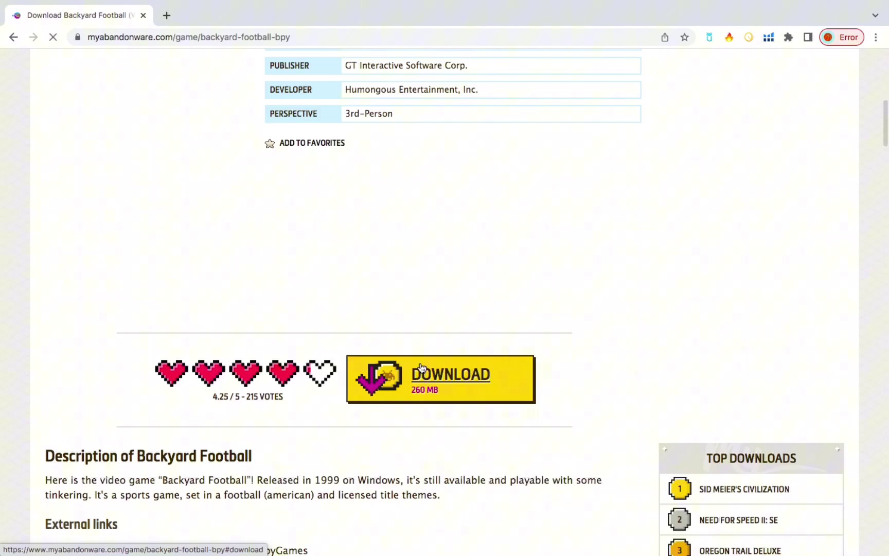
{"action": "left_click", "coordinate": [429, 381]}
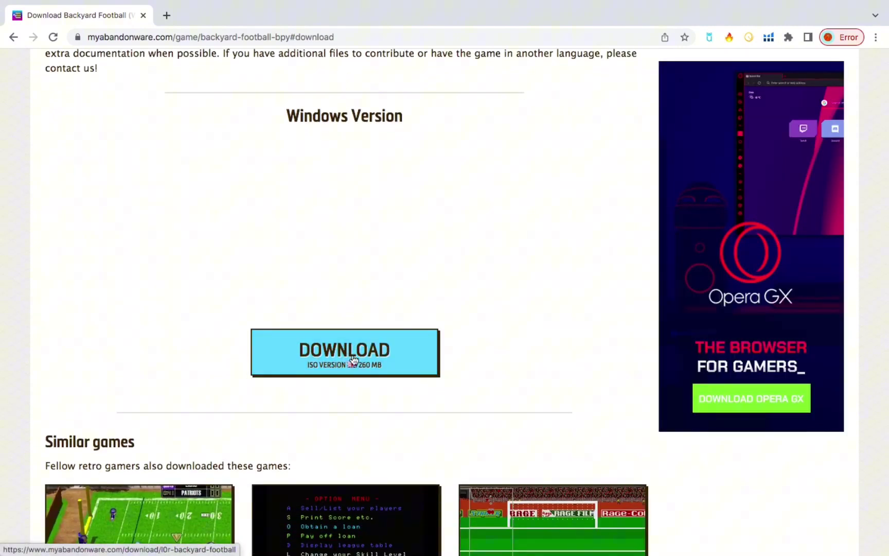
{"action": "left_click", "coordinate": [352, 357]}
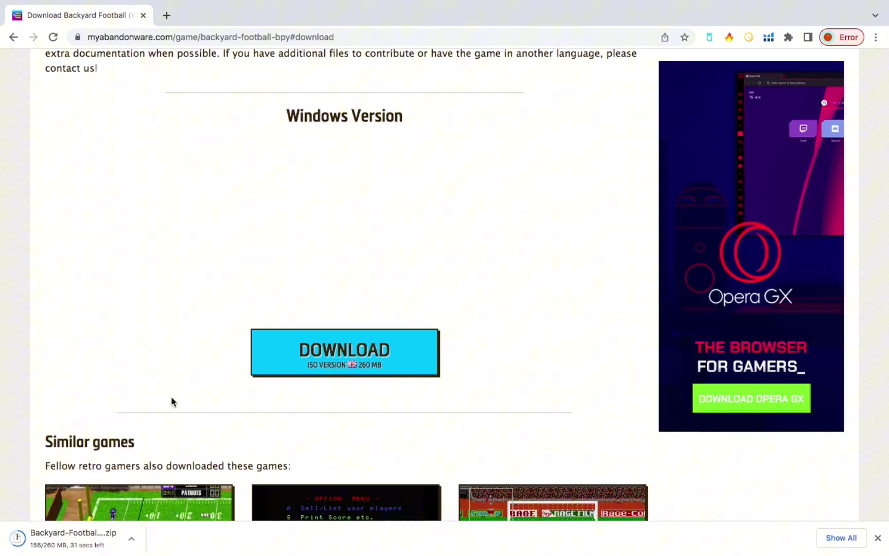
{"action": "mouse_move", "coordinate": [16, 7]}
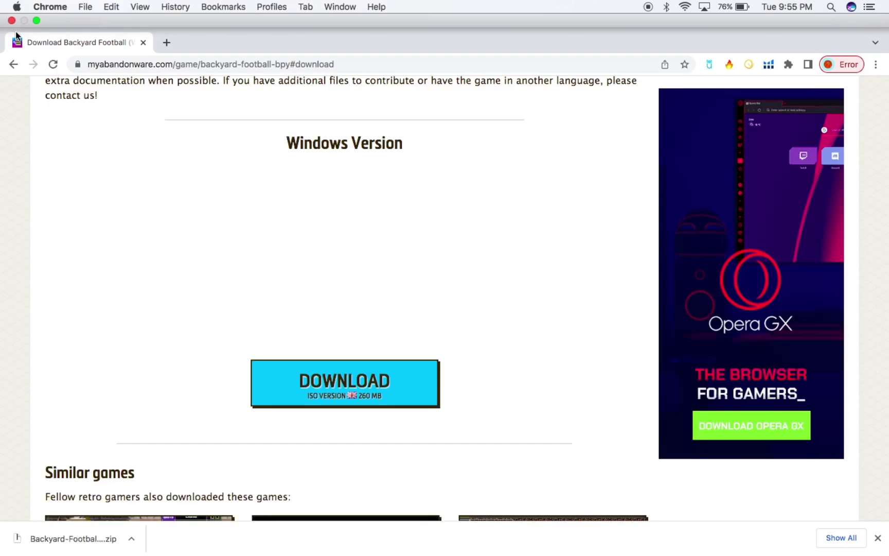
- Close Chrome and expand the Backyard Football zip in Downloads
{"action": "left_click", "coordinate": [13, 21]}
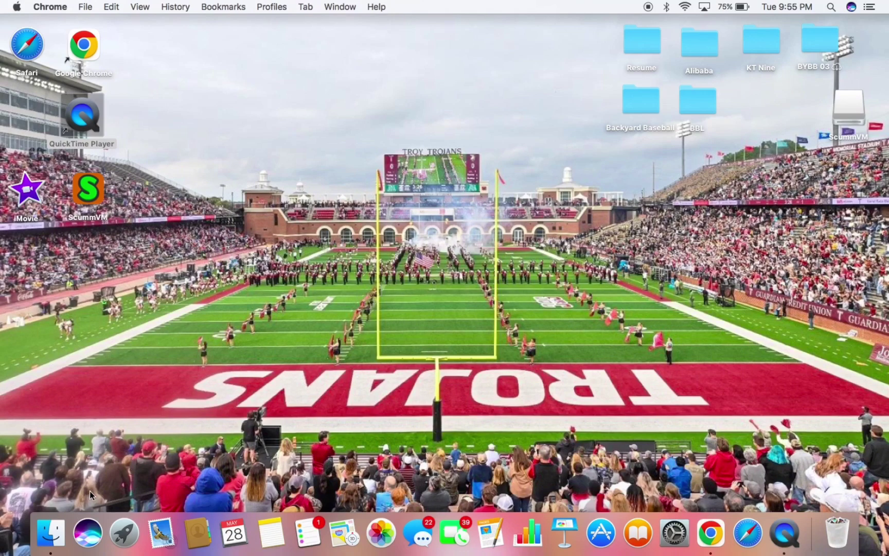
{"action": "left_click", "coordinate": [50, 534]}
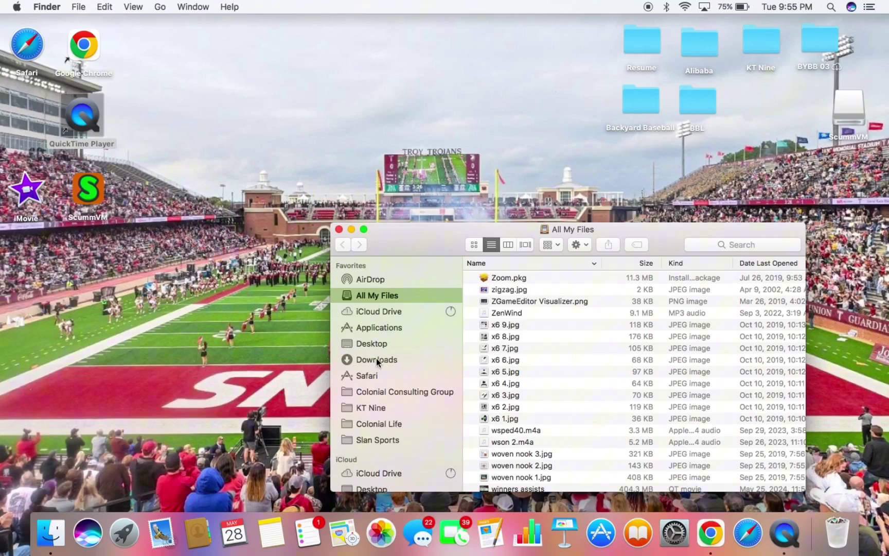
{"action": "left_click", "coordinate": [379, 360]}
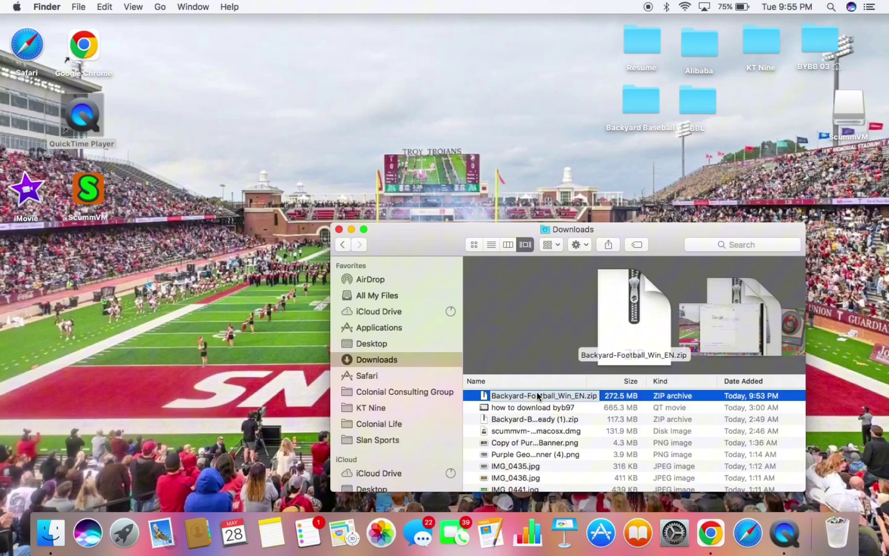
{"action": "double_click", "coordinate": [537, 395]}
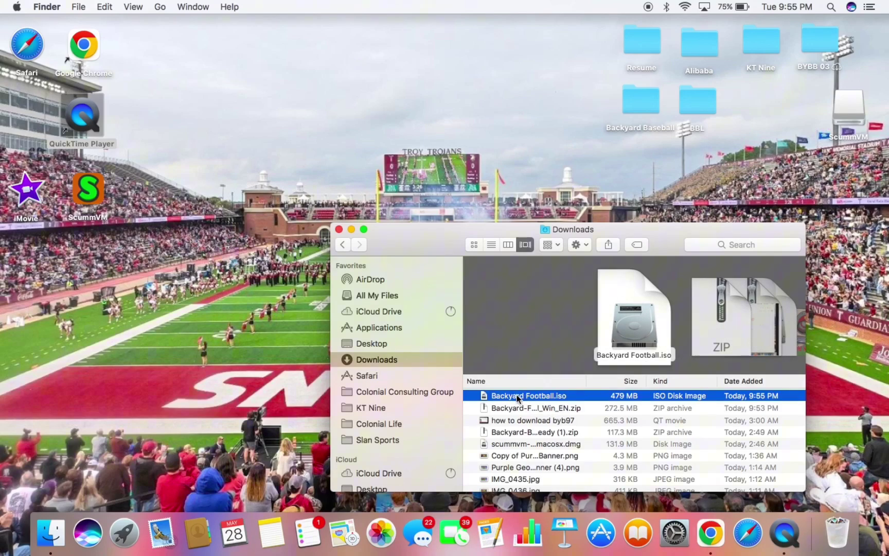
- Mount the Backyard Football ISO, copy its folder to the desktop, and close the windows
{"action": "double_click", "coordinate": [517, 399]}
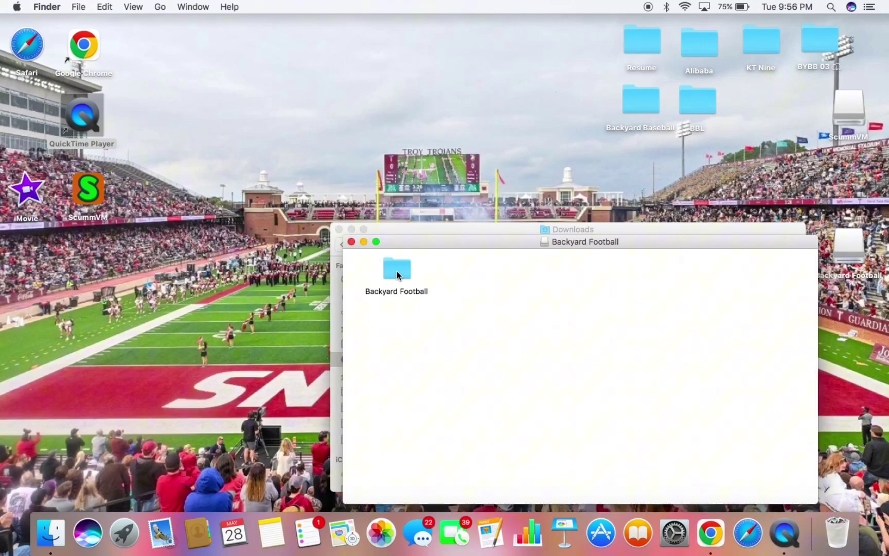
{"action": "left_click_drag", "start_coordinate": [398, 274], "coordinate": [482, 78]}
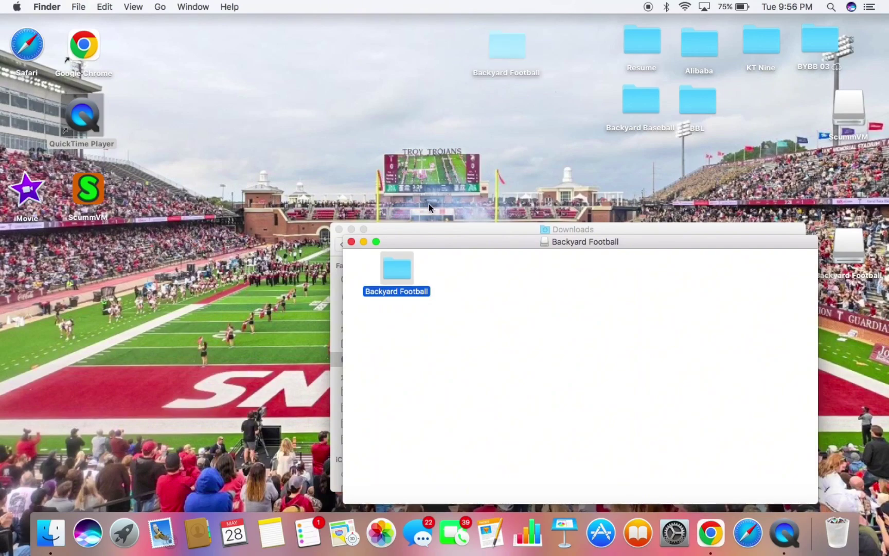
{"action": "left_click", "coordinate": [350, 242]}
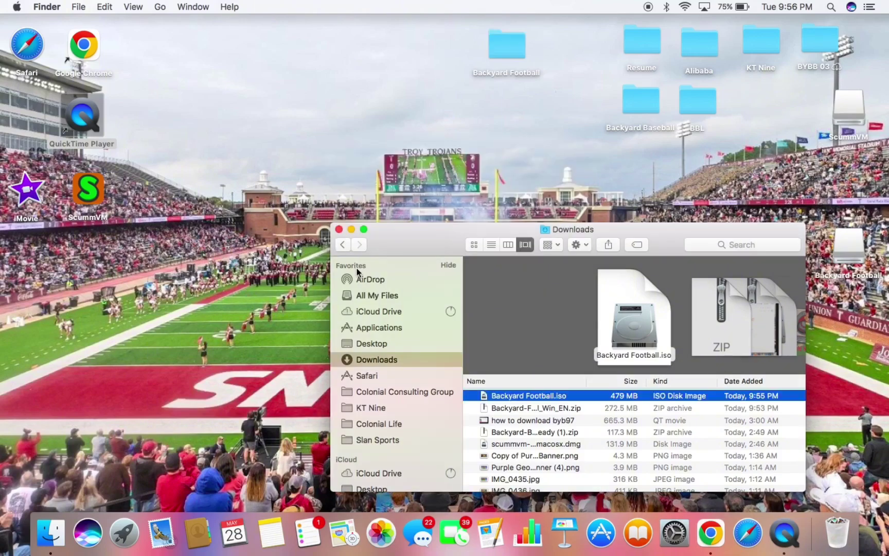
{"action": "left_click", "coordinate": [350, 230]}
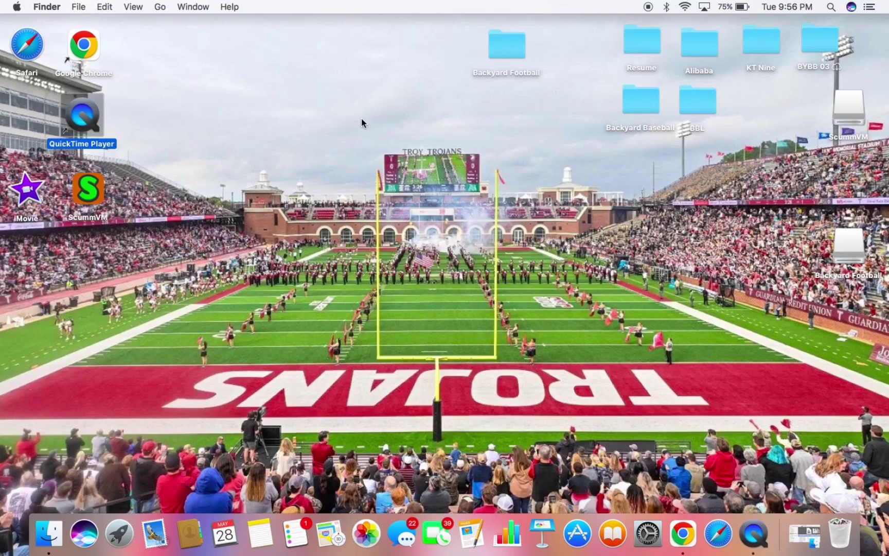
- Make a new desktop folder and name it 'Backyard Football 1999'
{"action": "right_click", "coordinate": [320, 100]}
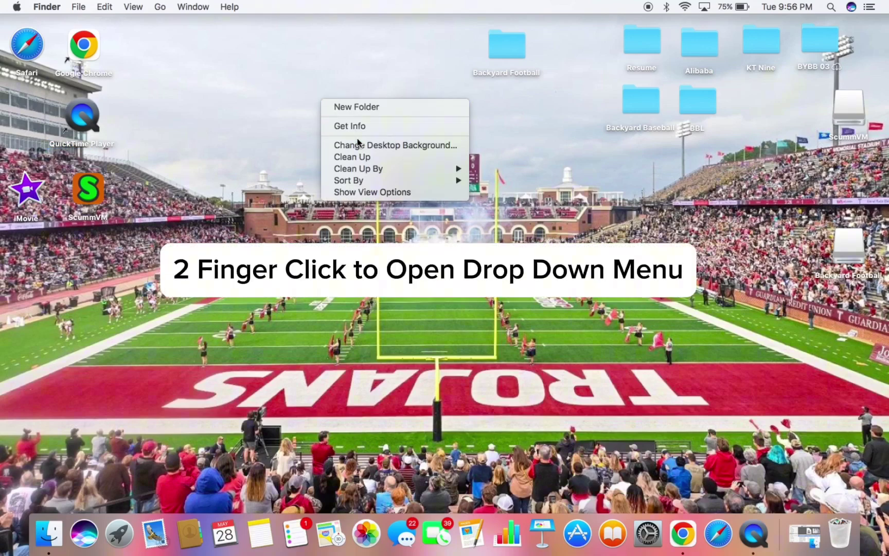
{"action": "left_click", "coordinate": [375, 109]}
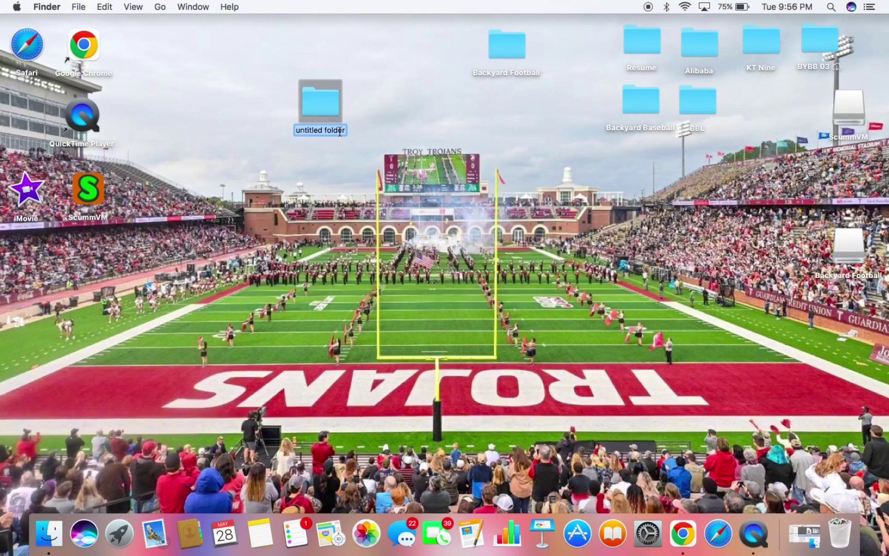
{"action": "type", "text": "Backyar"}
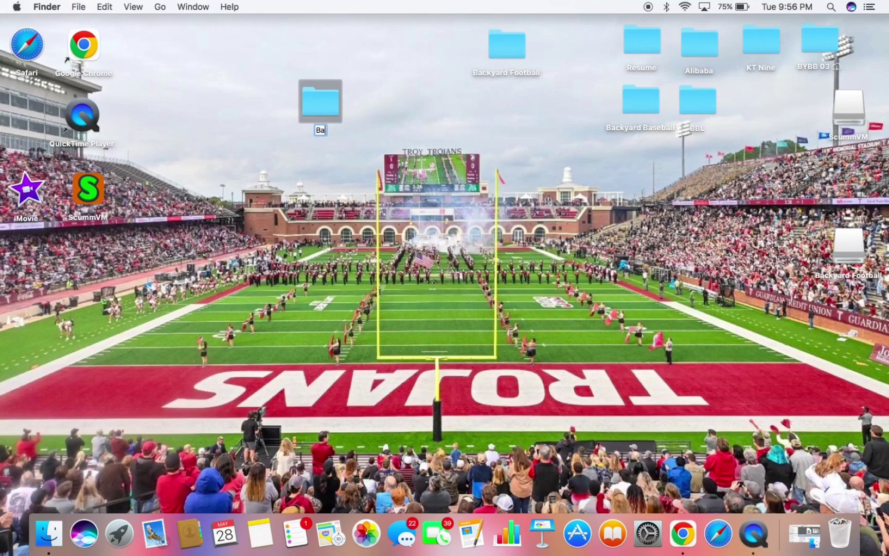
{"action": "type", "text": "d Fo"}
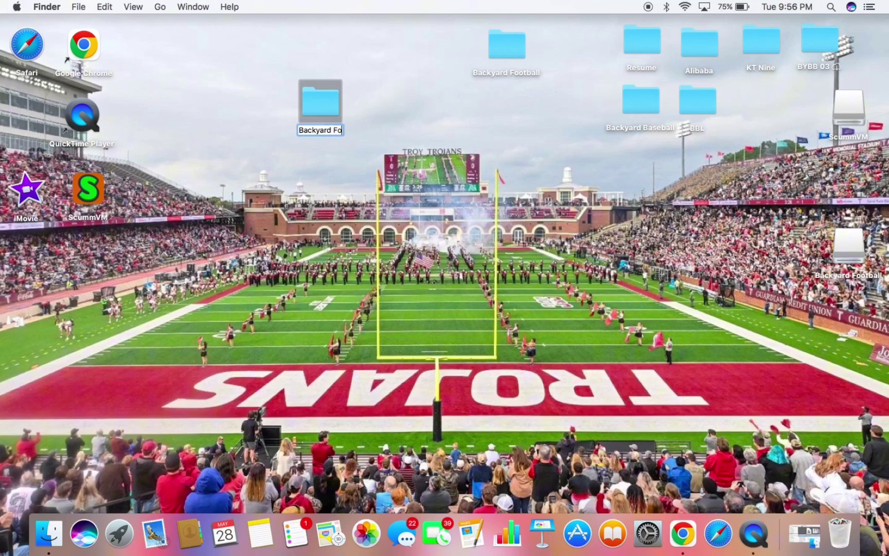
{"action": "type", "text": "otba"}
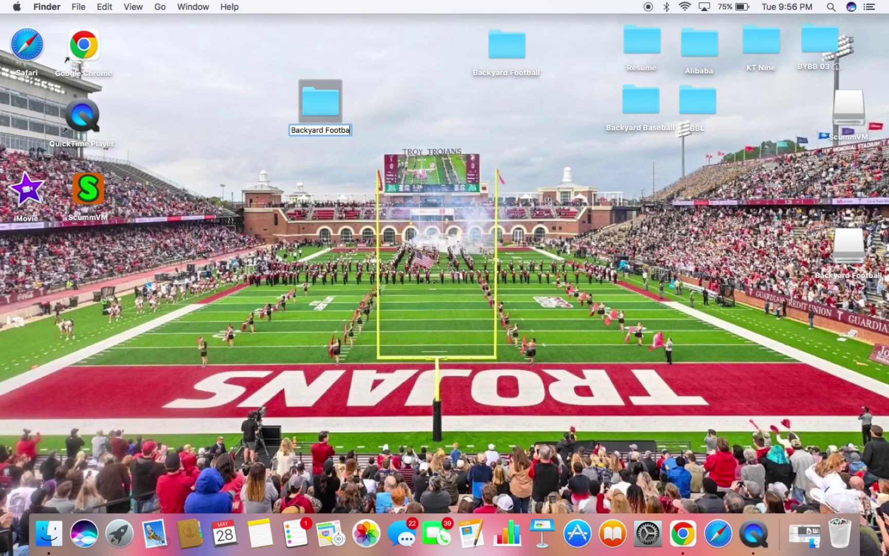
{"action": "type", "text": "ll 1999"}
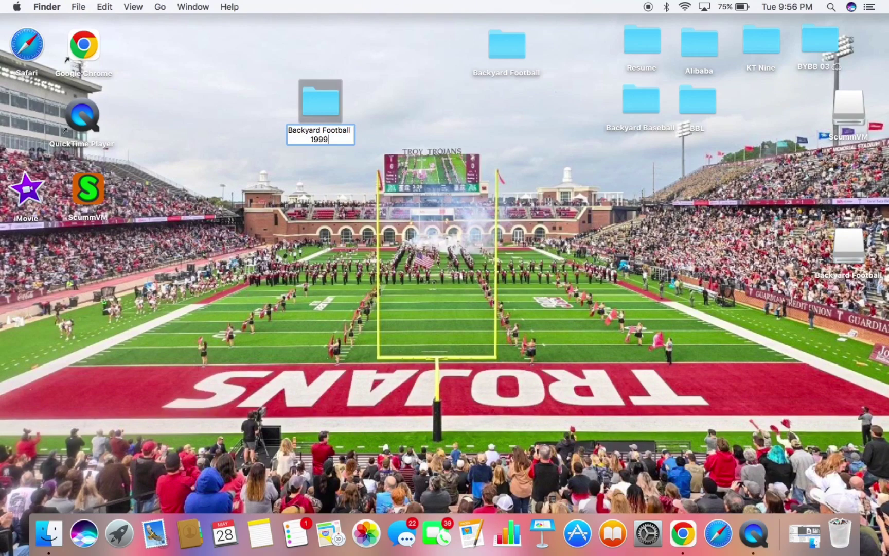
{"action": "left_click", "coordinate": [416, 148]}
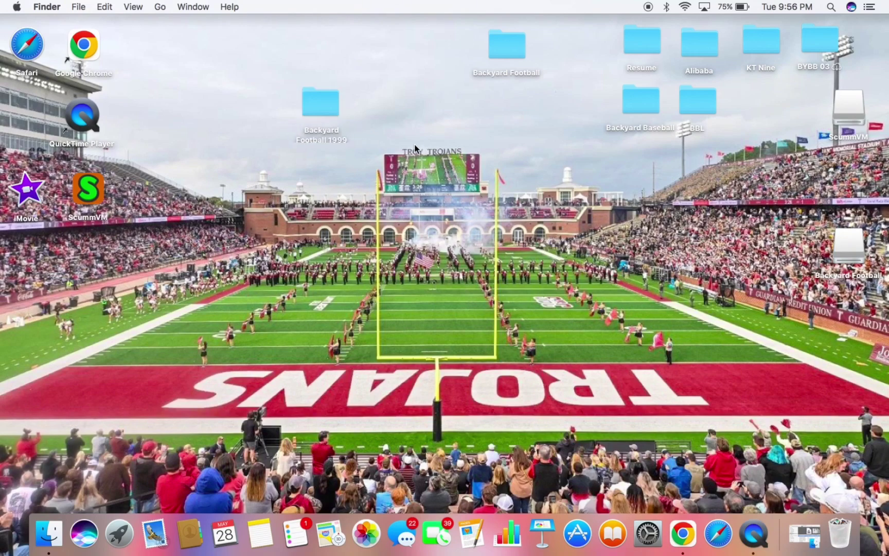
- Open the copied Backyard Football folder and move its window higher
{"action": "left_click", "coordinate": [507, 49]}
{"action": "double_click", "coordinate": [507, 54]}
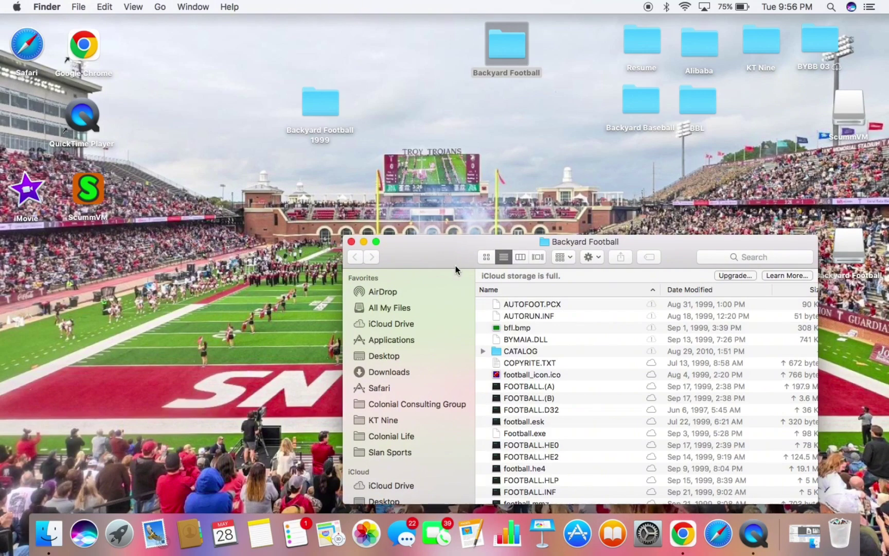
{"action": "mouse_move", "coordinate": [445, 254]}
{"action": "left_mouse_down"}
{"action": "mouse_move", "coordinate": [450, 173]}
{"action": "mouse_move", "coordinate": [462, 173]}
{"action": "left_mouse_up"}
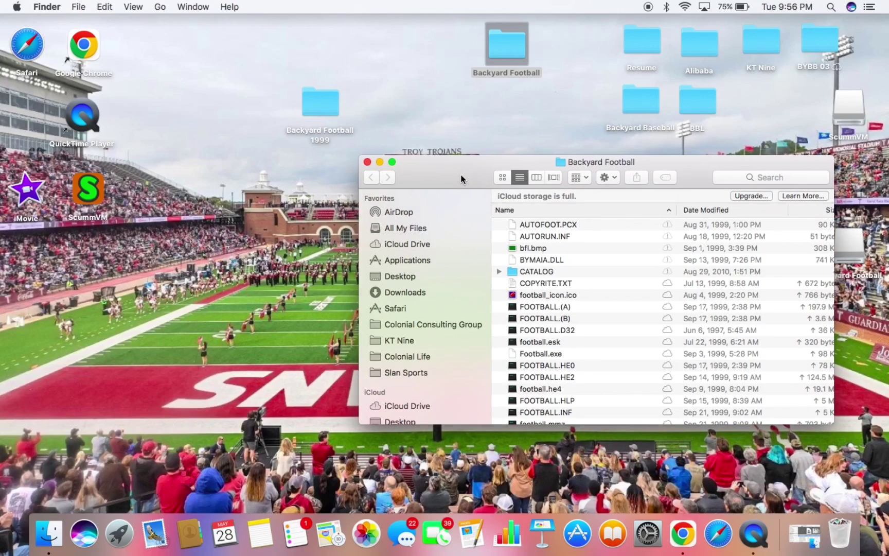
{"action": "scroll", "coordinate": [556, 311], "scroll_direction": "down", "scroll_amount": 2}
{"action": "scroll", "coordinate": [556, 310], "scroll_direction": "down", "scroll_amount": 2}
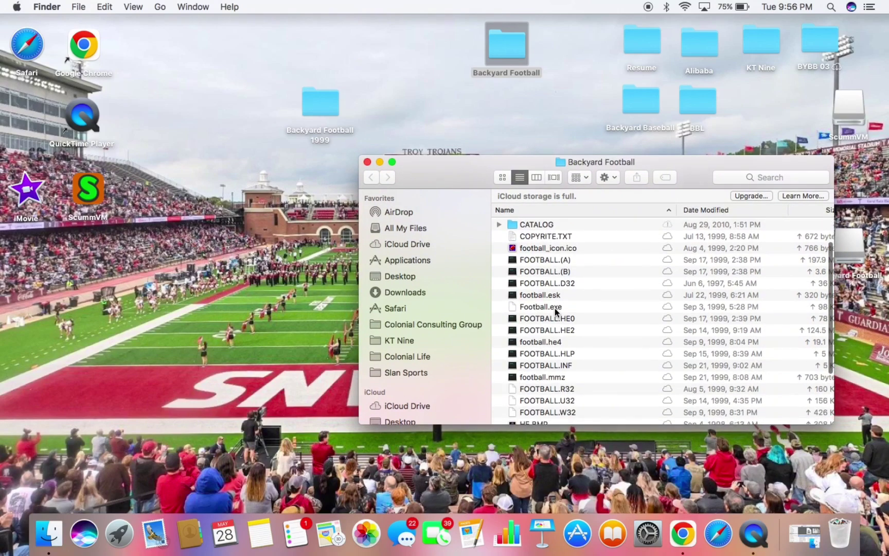
{"action": "scroll", "coordinate": [556, 311], "scroll_direction": "up", "scroll_amount": 2}
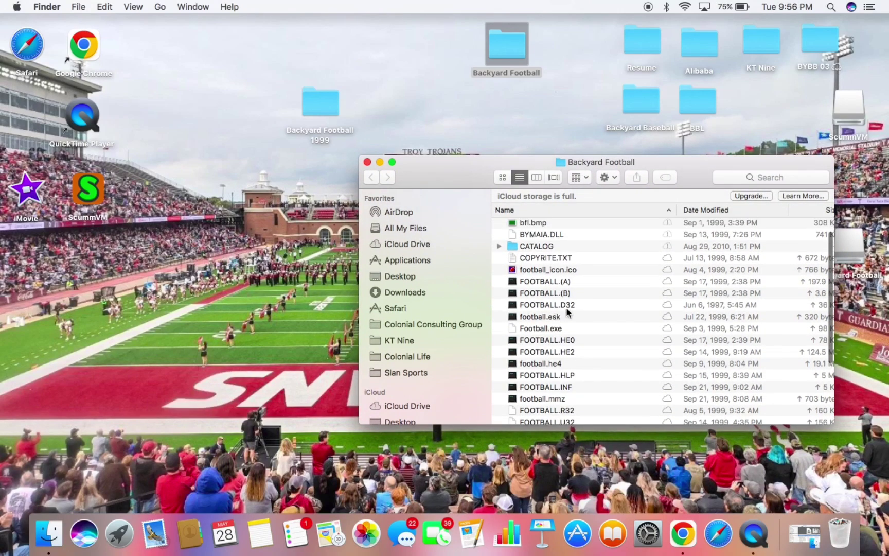
{"action": "scroll", "coordinate": [569, 282], "scroll_direction": "down", "scroll_amount": 3}
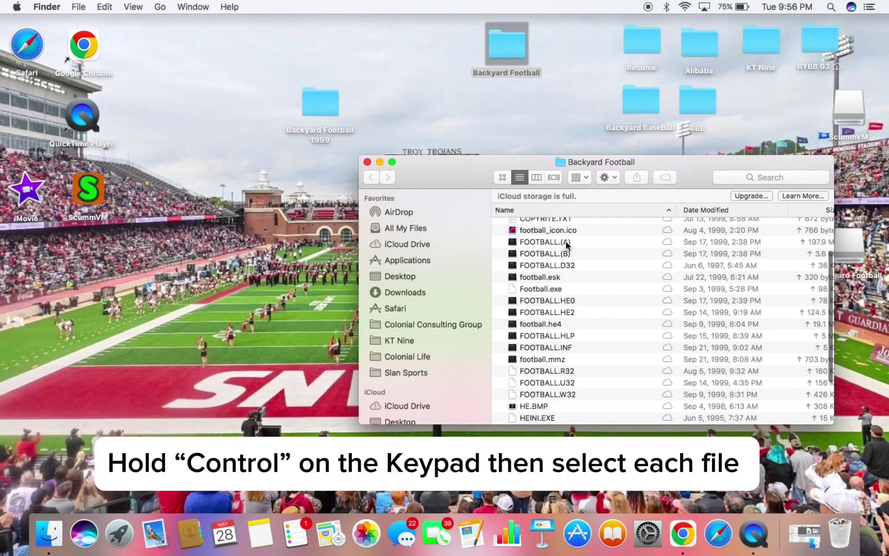
- Copy FOOTBALL.(A), (B), D32, HE0, HE2, he4, R32, U32 and W32 into Backyard Football 1999
{"action": "left_click", "coordinate": [566, 243]}
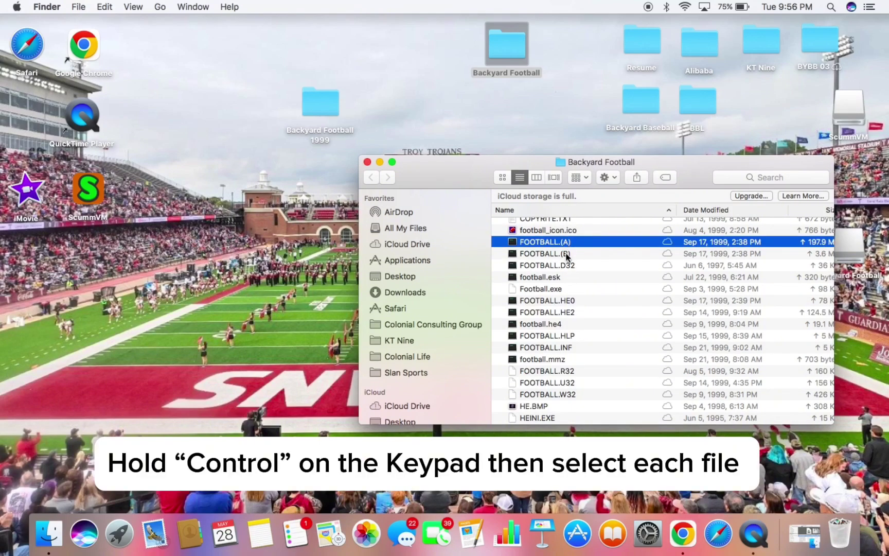
{"action": "left_click", "coordinate": [567, 255], "text": "super"}
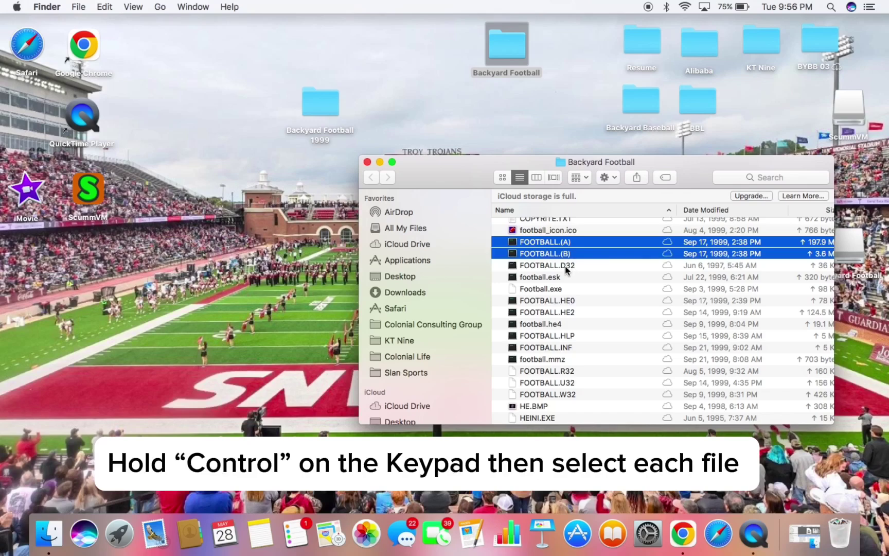
{"action": "left_click", "coordinate": [565, 266], "text": "super"}
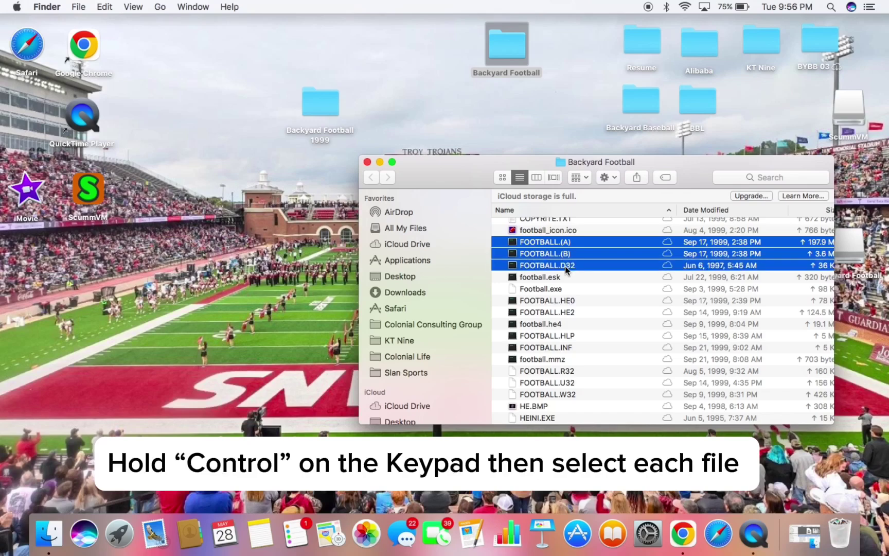
{"action": "left_click", "coordinate": [567, 301], "text": "super"}
{"action": "left_click", "coordinate": [569, 313], "text": "super"}
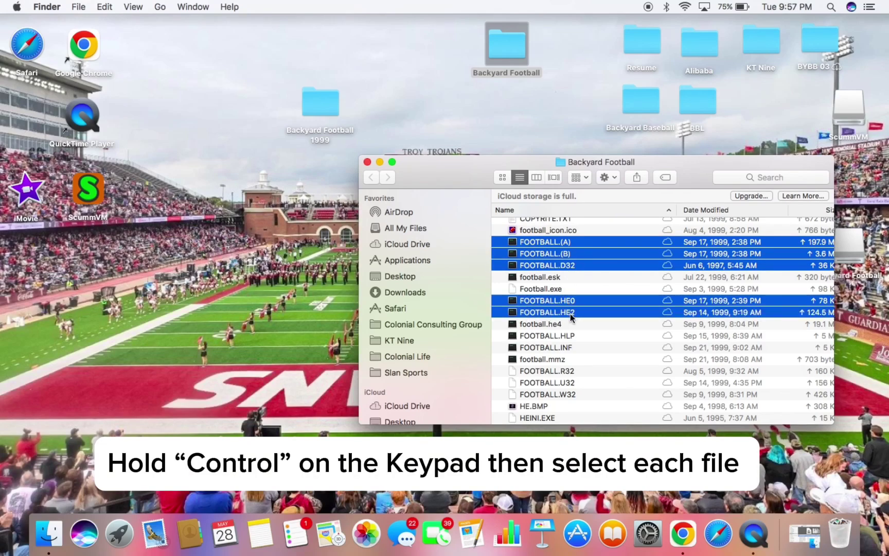
{"action": "left_click", "coordinate": [561, 325], "text": "super"}
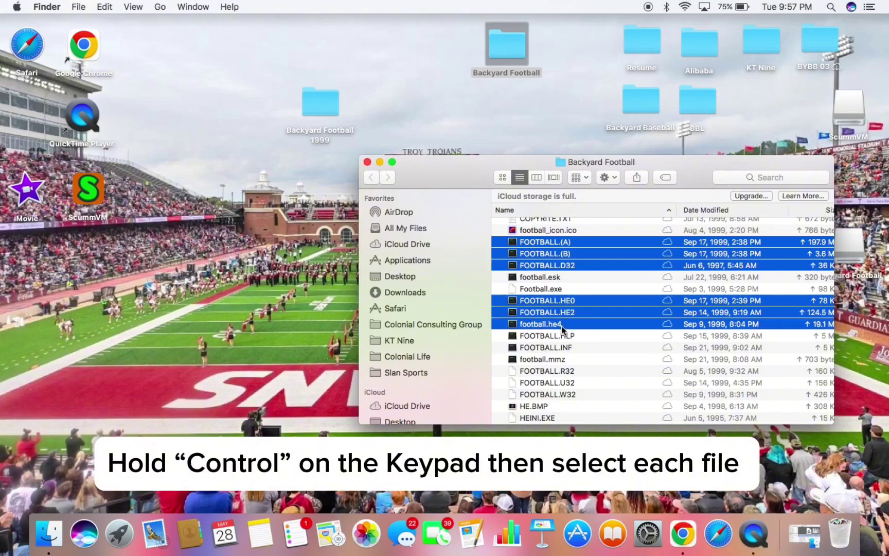
{"action": "left_click", "coordinate": [571, 371], "text": "super"}
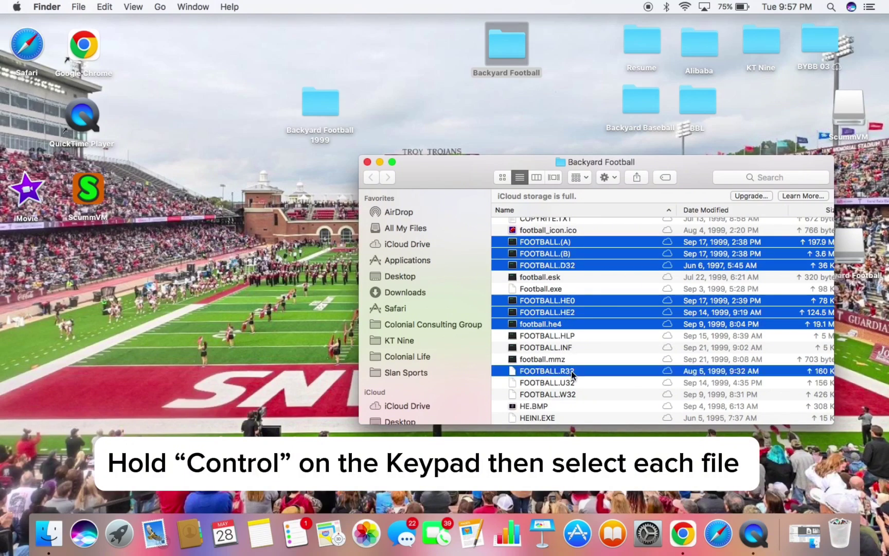
{"action": "left_click", "coordinate": [572, 384], "text": "super"}
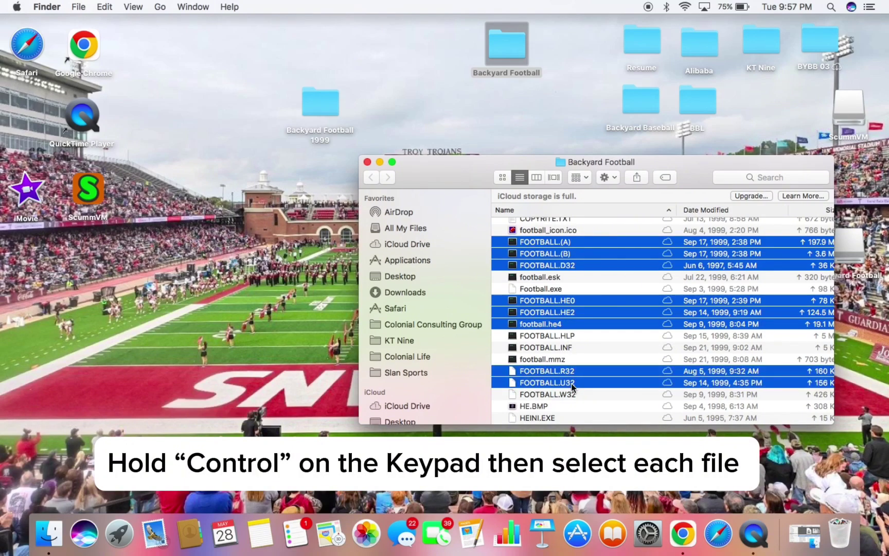
{"action": "left_click", "coordinate": [577, 393], "text": "super"}
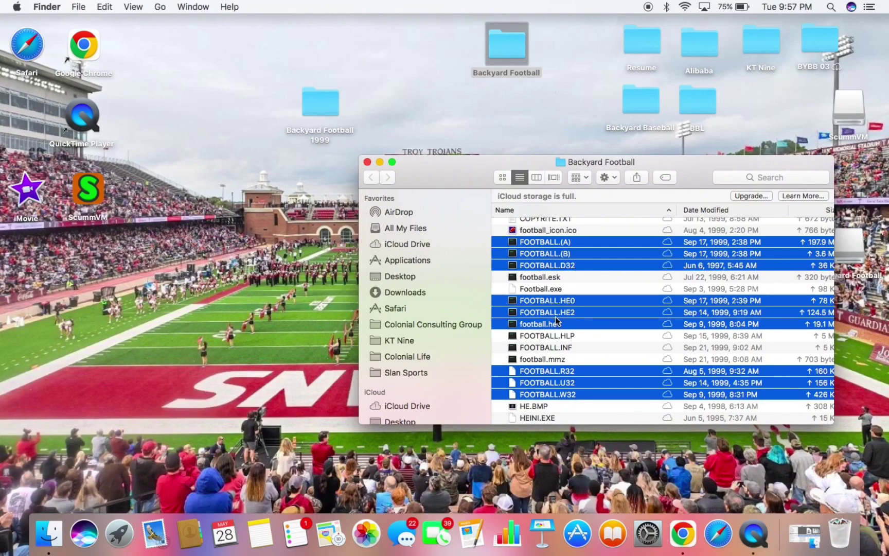
{"action": "mouse_move", "coordinate": [557, 321]}
{"action": "left_mouse_down"}
{"action": "mouse_move", "coordinate": [301, 209]}
{"action": "mouse_move", "coordinate": [318, 101]}
{"action": "left_mouse_up"}
{"action": "left_click", "coordinate": [379, 163]}
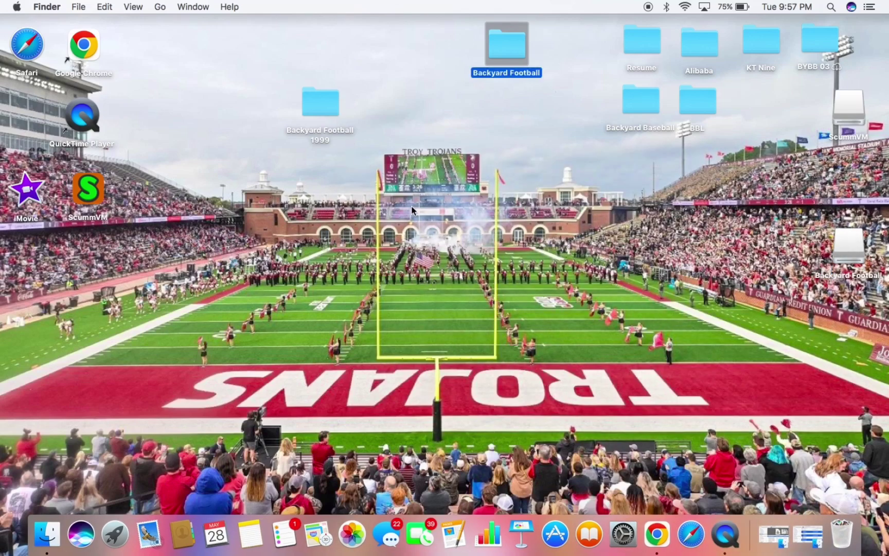
- Check the Backyard Football 1999 folder's contents, minimize it, and launch the desktop ScummVM
{"action": "left_click", "coordinate": [324, 106]}
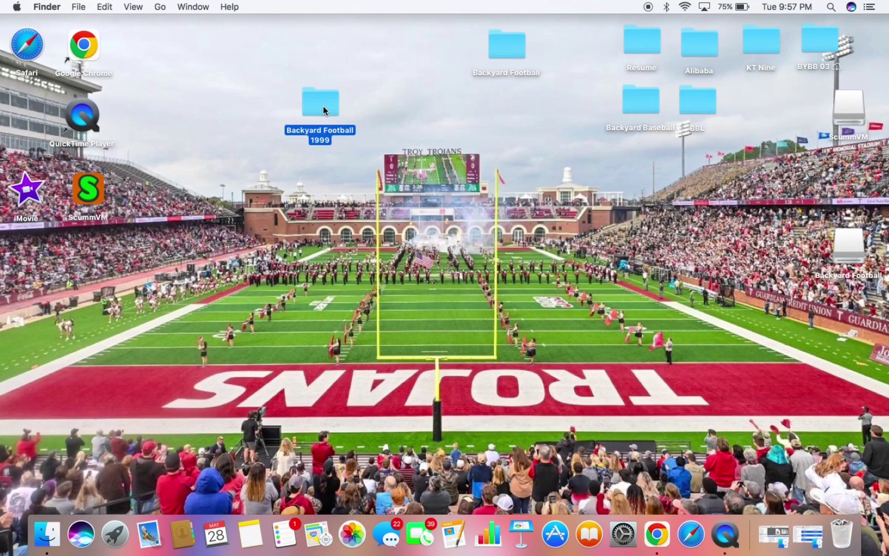
{"action": "double_click", "coordinate": [323, 107]}
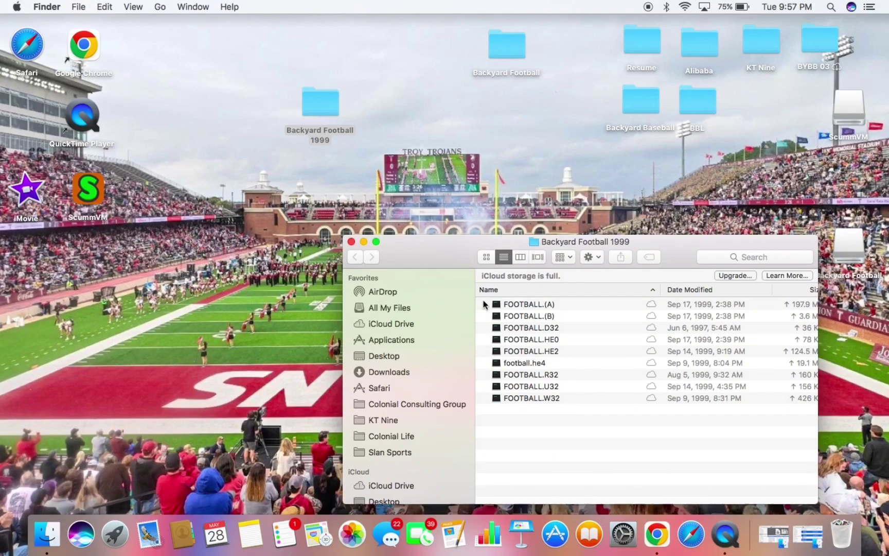
{"action": "left_click", "coordinate": [363, 242]}
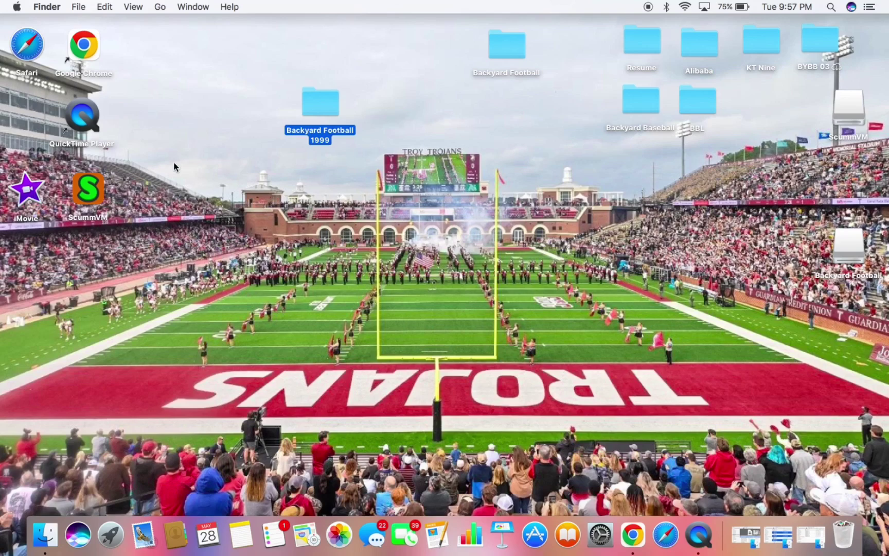
{"action": "double_click", "coordinate": [88, 190]}
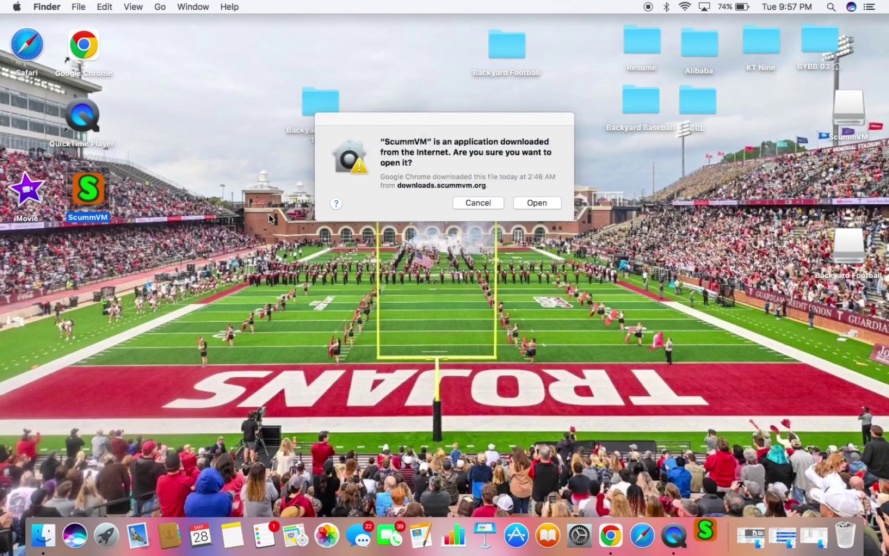
- Confirm opening ScummVM and add the game from Desktop > Backyard Football 1999
{"action": "left_click", "coordinate": [537, 202]}
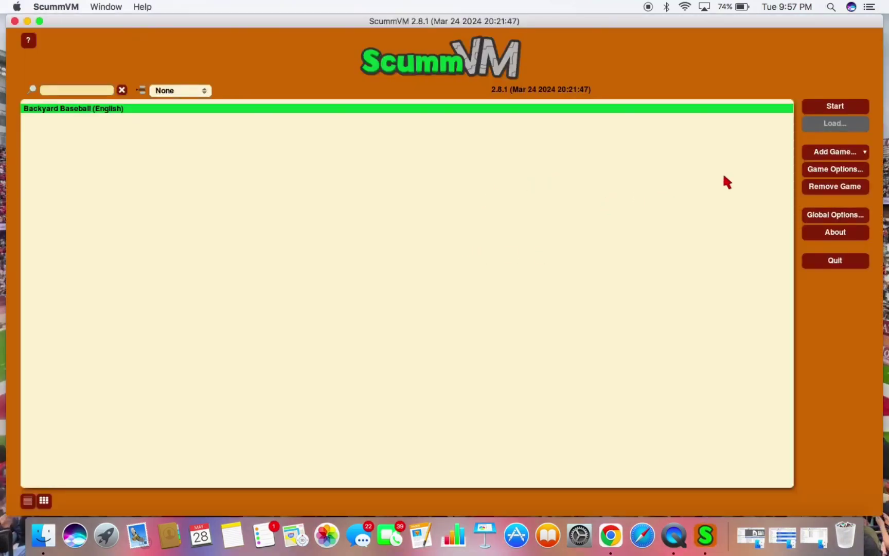
{"action": "left_click", "coordinate": [832, 152]}
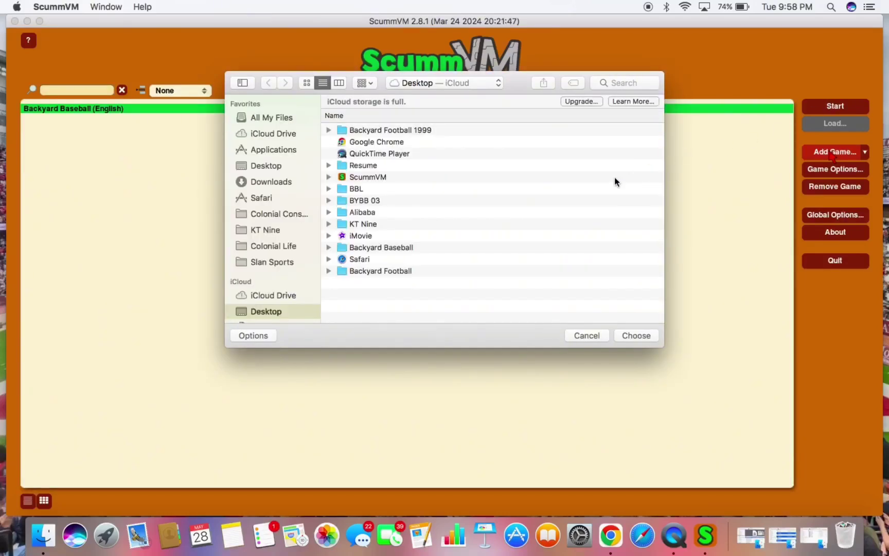
{"action": "left_click", "coordinate": [277, 168]}
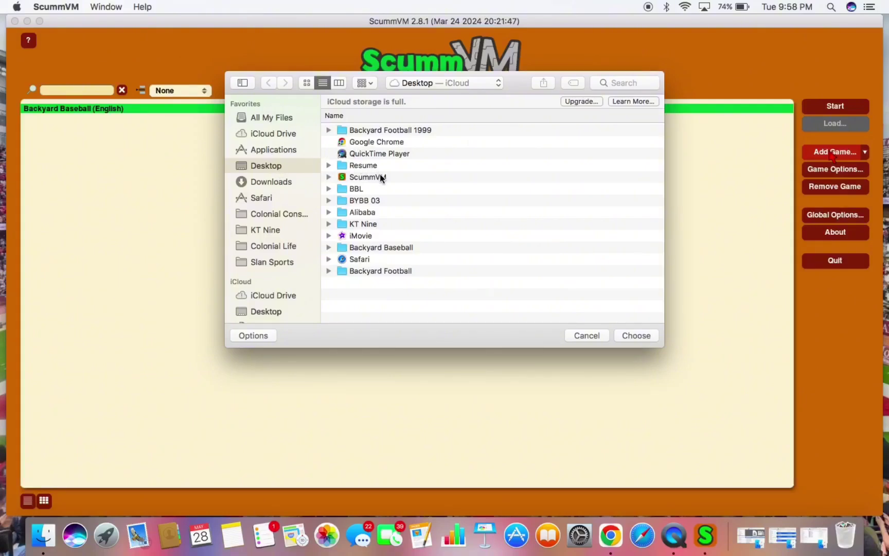
{"action": "left_click", "coordinate": [407, 130]}
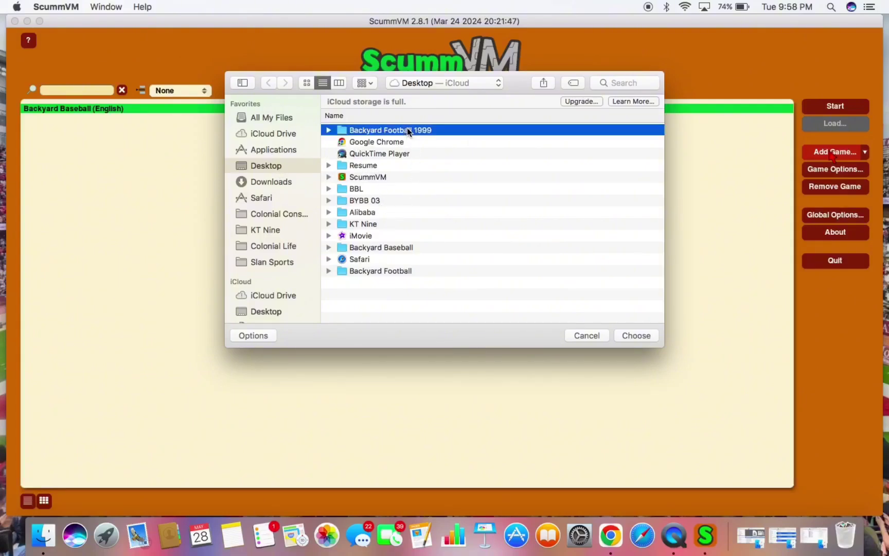
{"action": "left_click", "coordinate": [638, 334]}
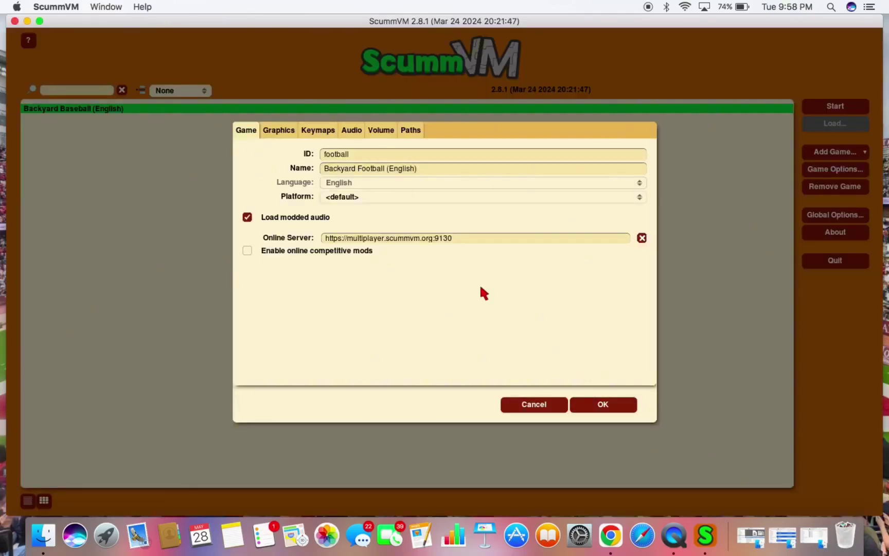
{"action": "left_click", "coordinate": [595, 406]}
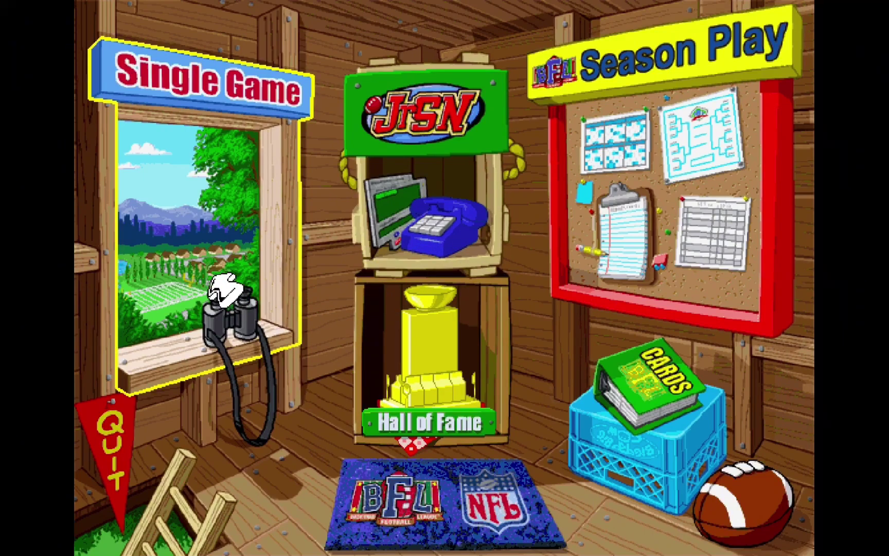
- Set up a single game on the Playground Commons field with snow weather
{"action": "left_click", "coordinate": [223, 286]}
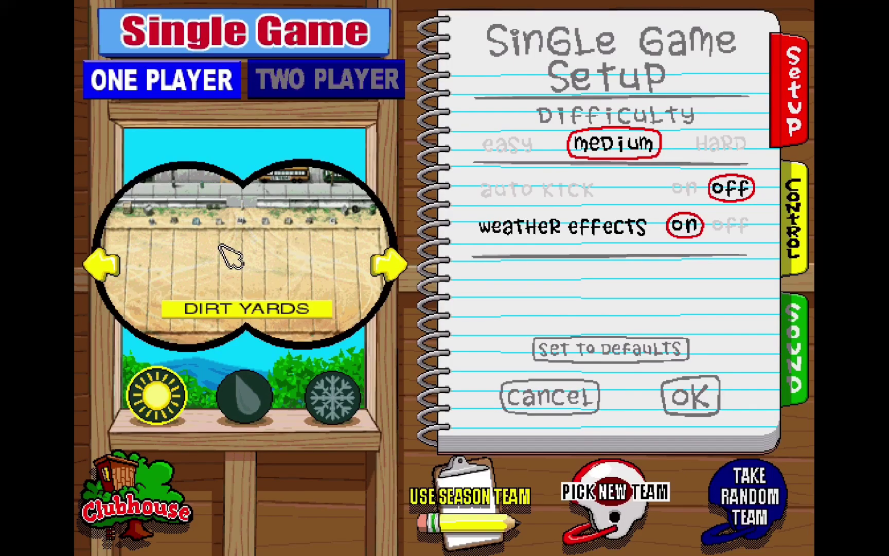
{"action": "left_click", "coordinate": [389, 267]}
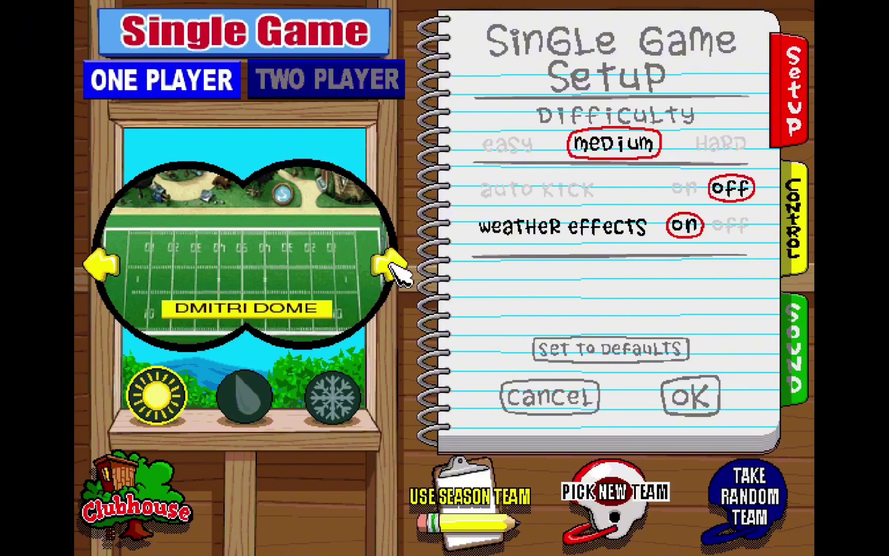
{"action": "left_click", "coordinate": [389, 267]}
{"action": "left_click", "coordinate": [389, 267]}
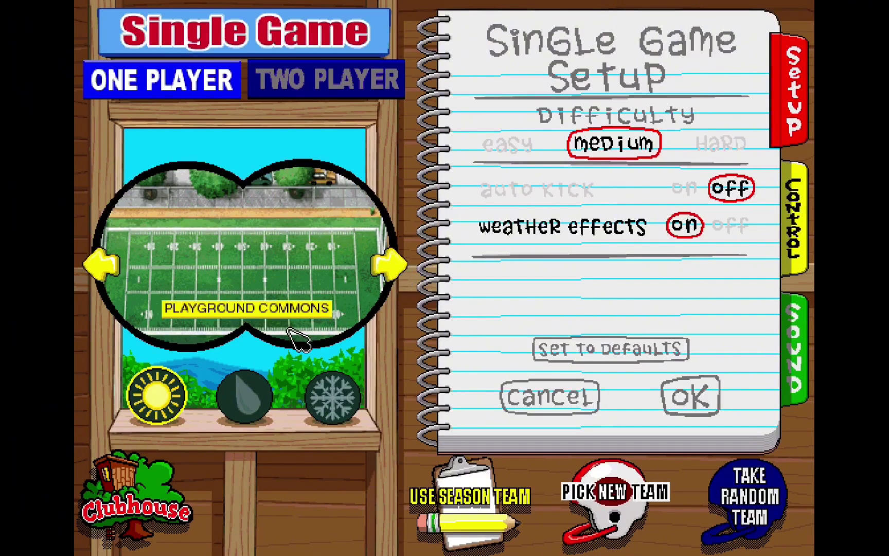
{"action": "left_click", "coordinate": [339, 396]}
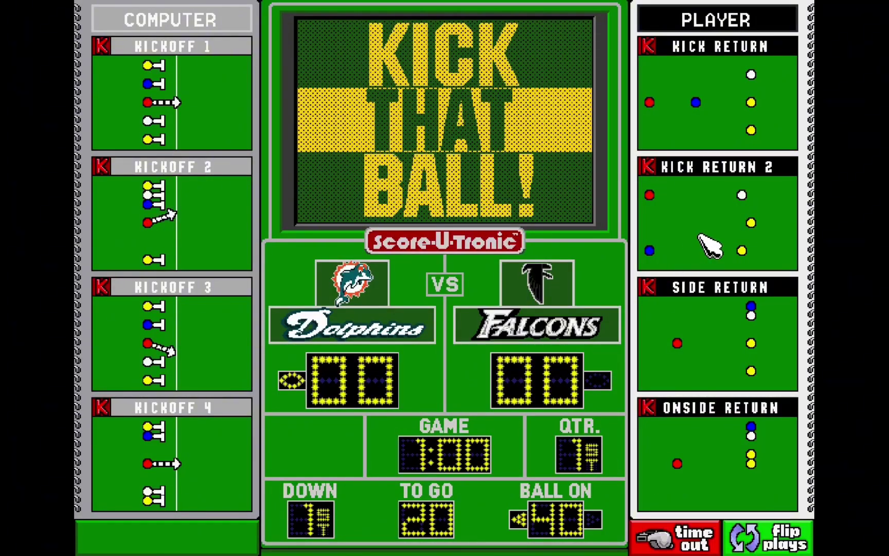
- Choose the Kick Return 2 play and kick off
{"action": "left_click", "coordinate": [701, 218]}
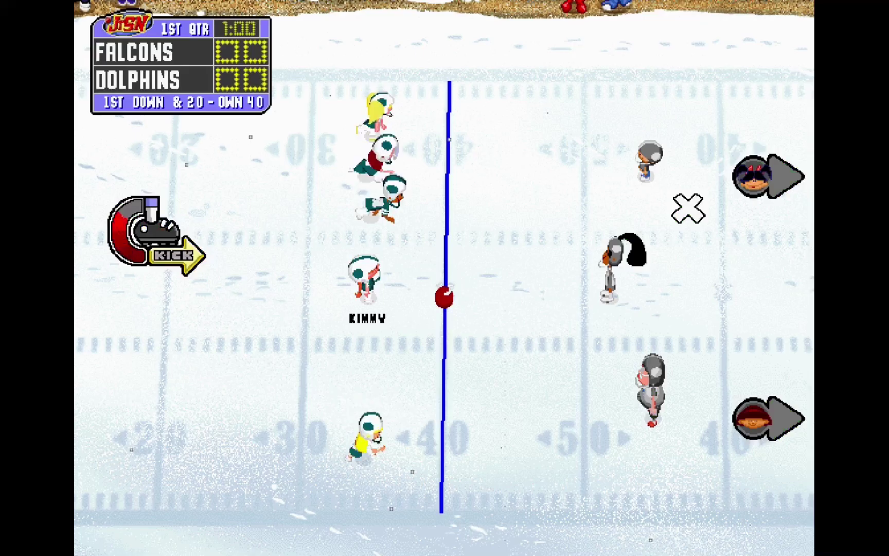
{"action": "left_click", "coordinate": [452, 278]}
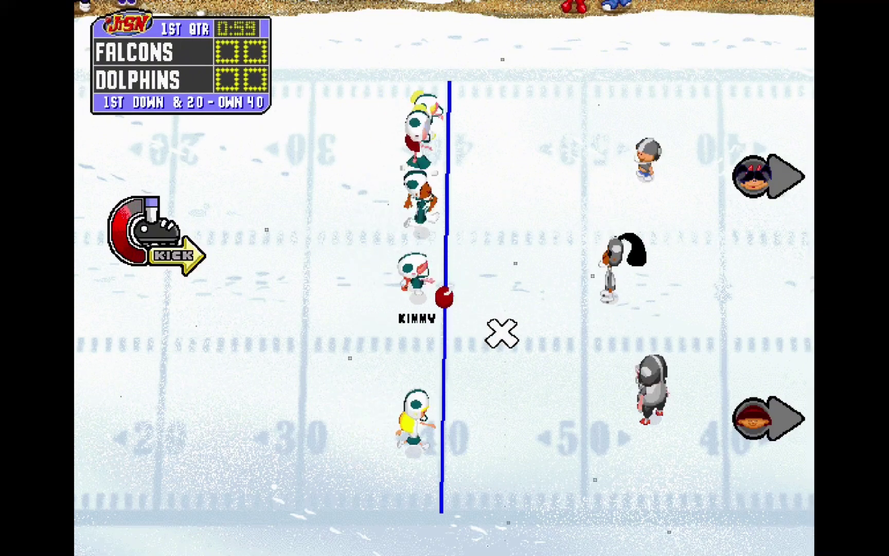
{"action": "left_click", "coordinate": [511, 335]}
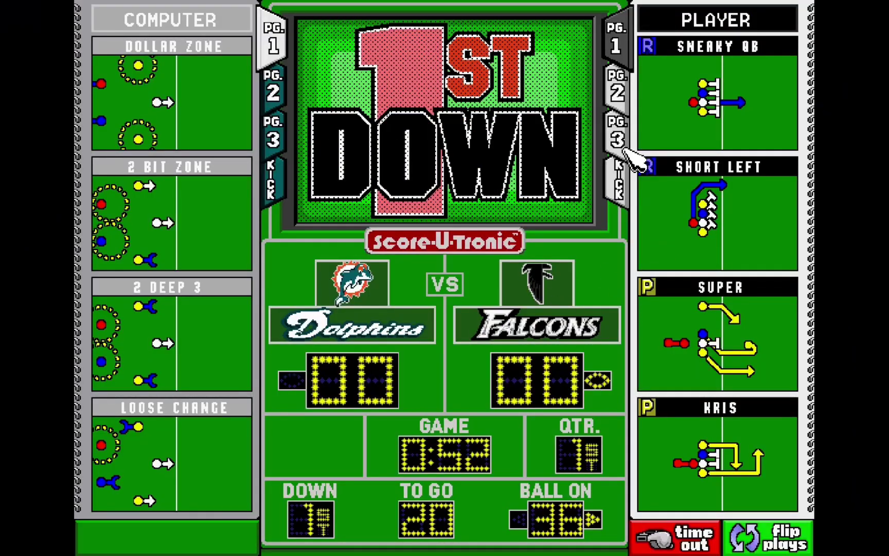
- Call Noodle from the third play page and pass to the top receiver, then run more plays and call Slices
{"action": "left_click", "coordinate": [619, 84]}
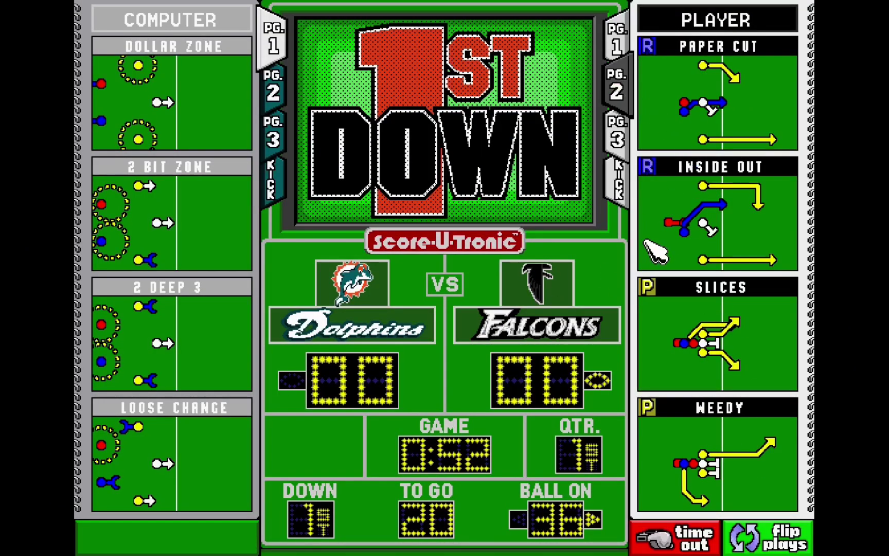
{"action": "left_click", "coordinate": [617, 135]}
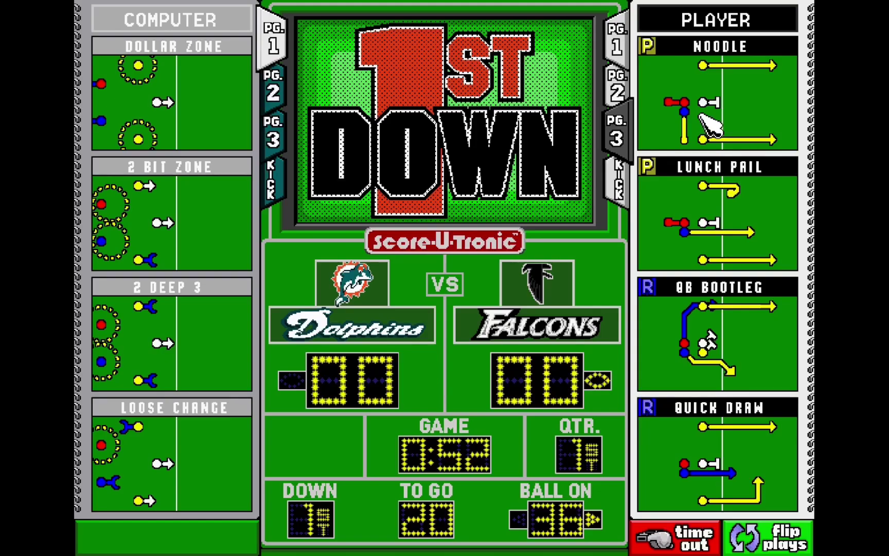
{"action": "left_click", "coordinate": [709, 124]}
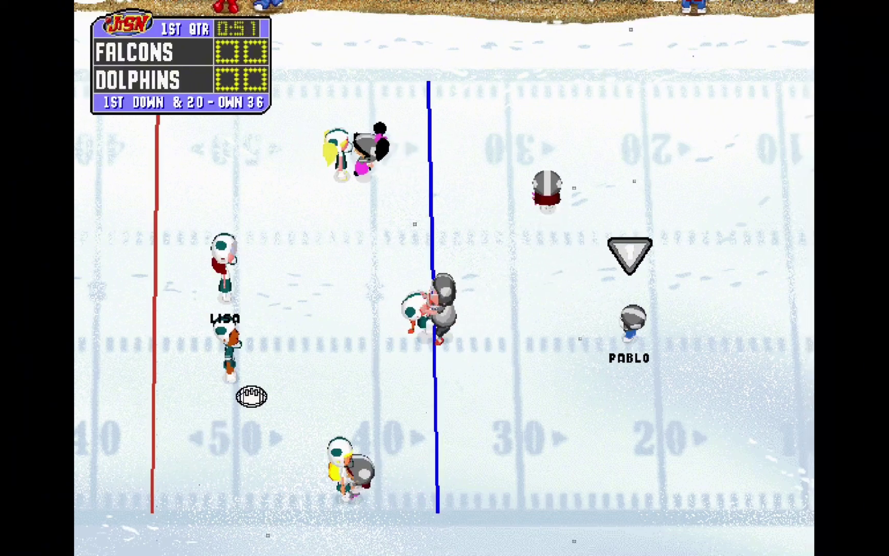
{"action": "left_click", "coordinate": [545, 160]}
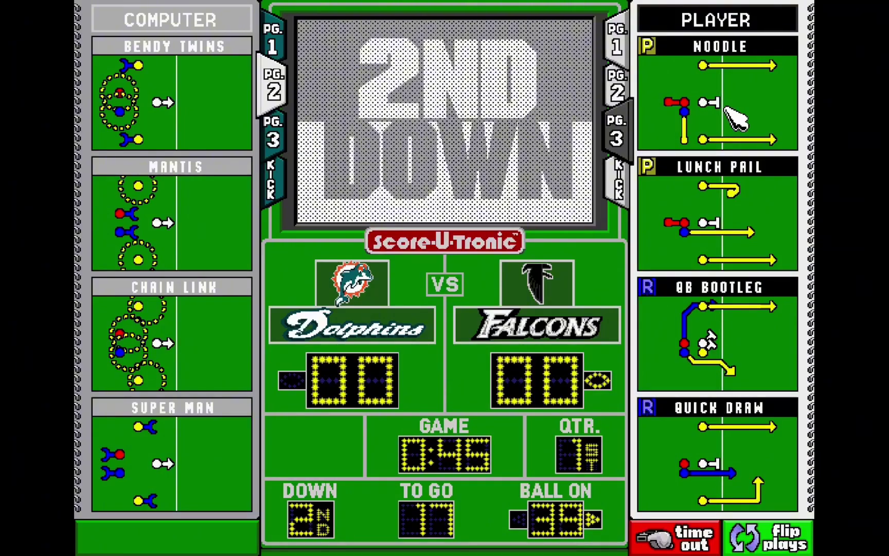
{"action": "left_click", "coordinate": [716, 334]}
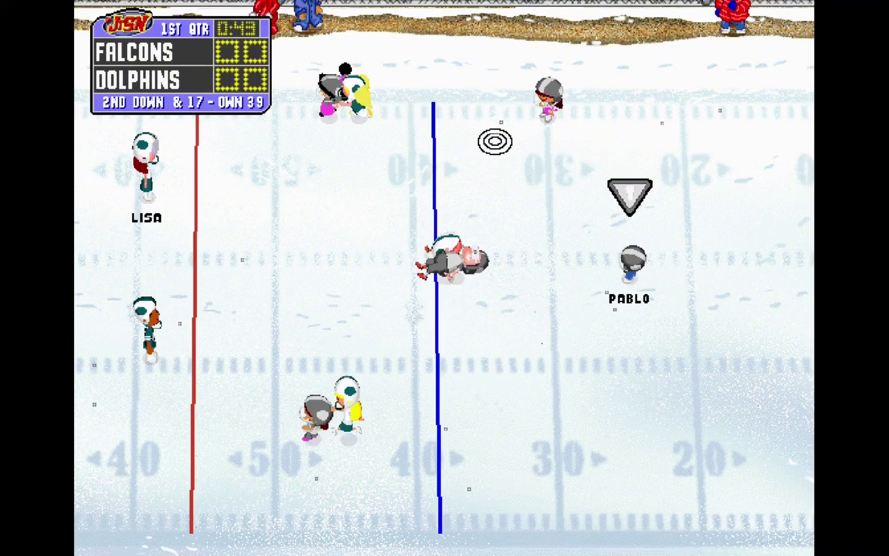
{"action": "left_click", "coordinate": [538, 132]}
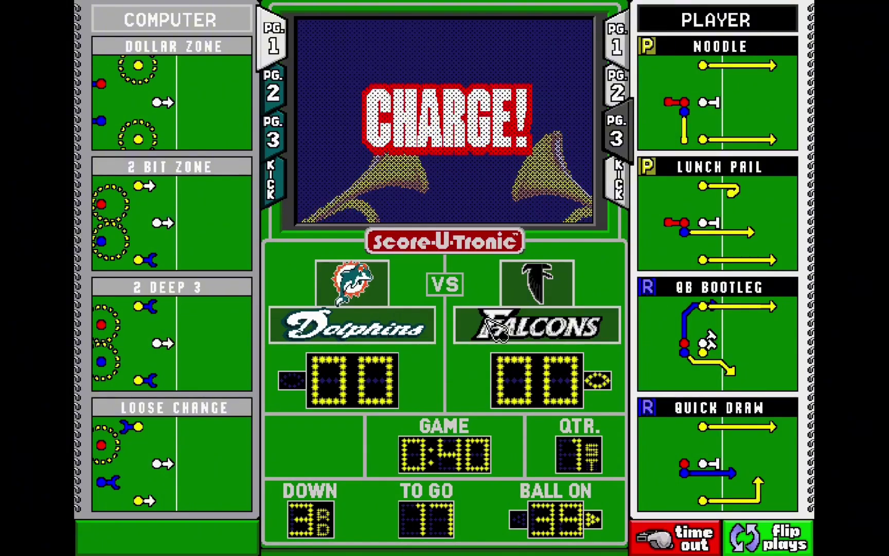
{"action": "left_click", "coordinate": [718, 333]}
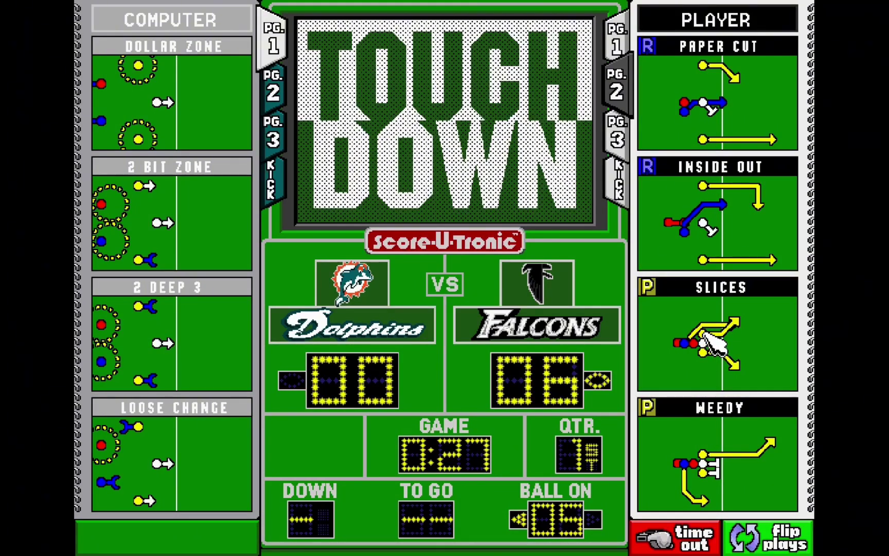
{"action": "left_click", "coordinate": [716, 344]}
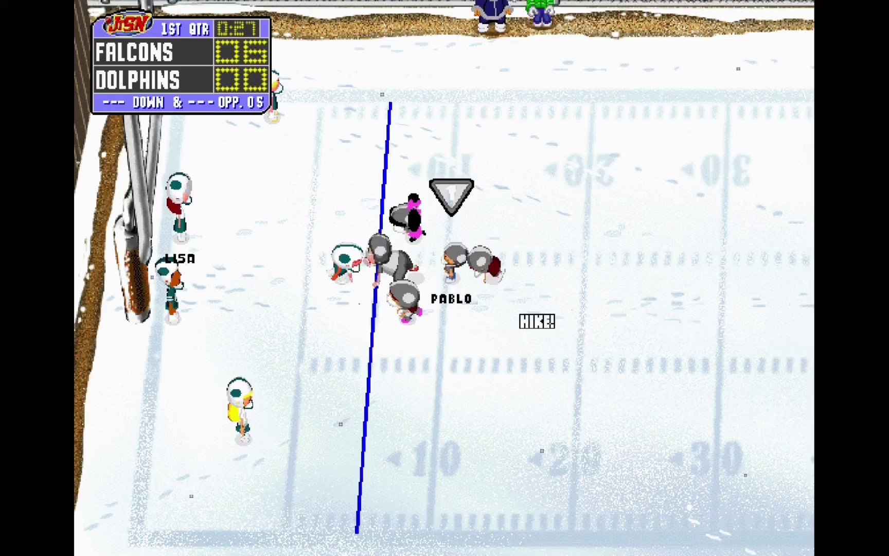